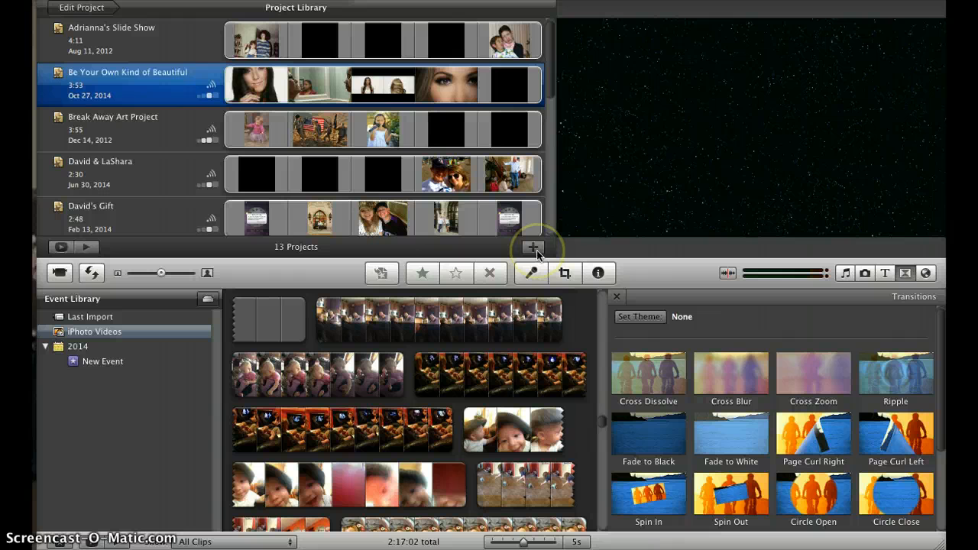
# - Create a new Widescreen (16:9) project with no theme, named after the child's 2nd birthday
pyautogui.click(533, 248)
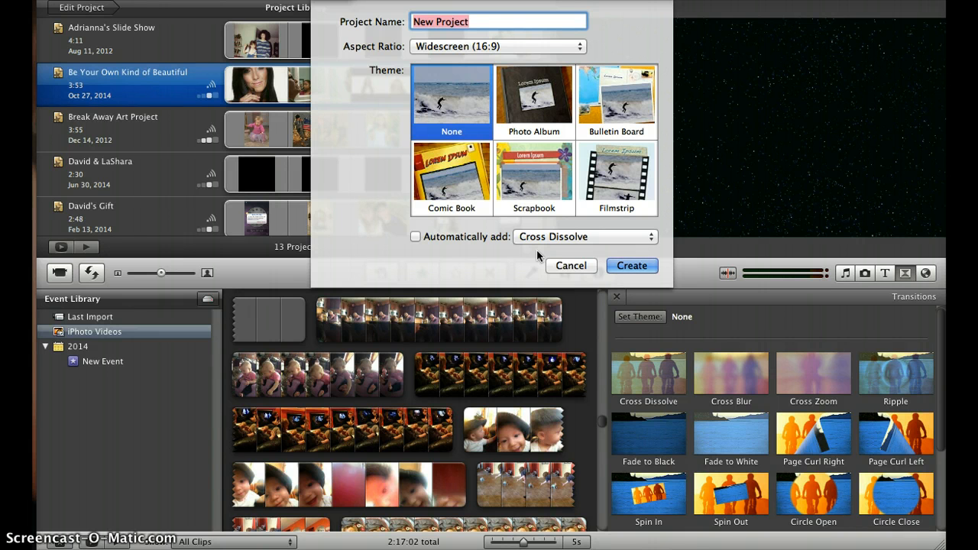
pyautogui.write("Ava's ")
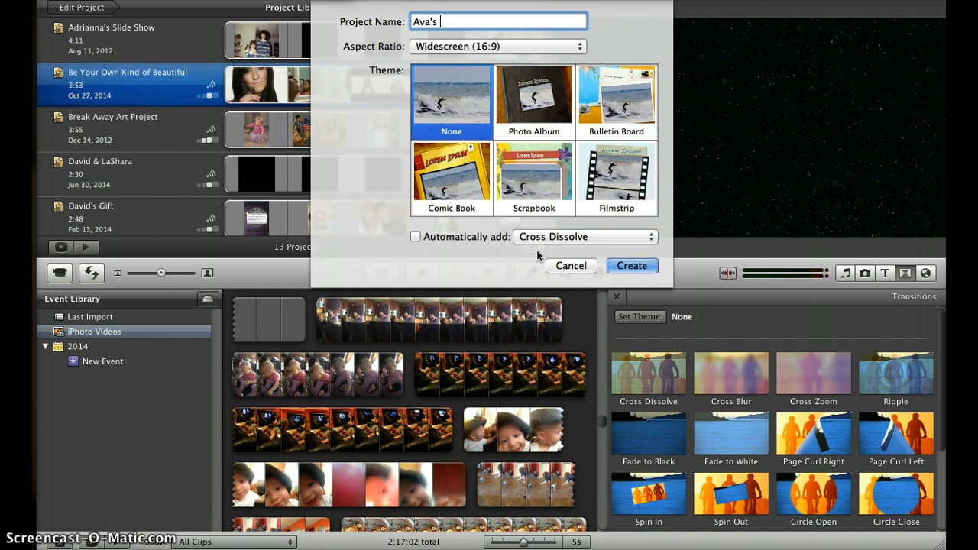
pyautogui.write('2nd ')
pyautogui.write('Birthday')
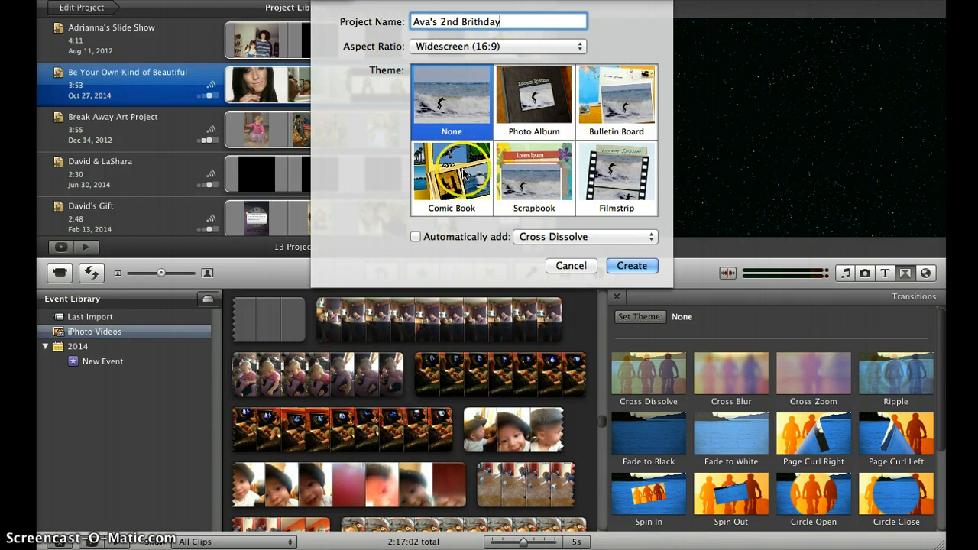
pyautogui.click(625, 263)
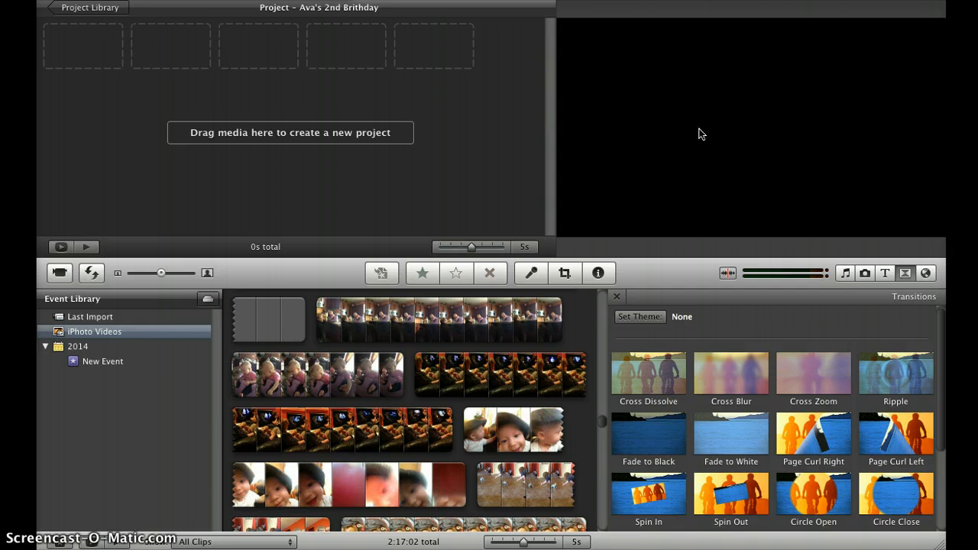
# - Add a Pixie Dust title to the start of the empty project with the Blobs background
pyautogui.click(883, 279)
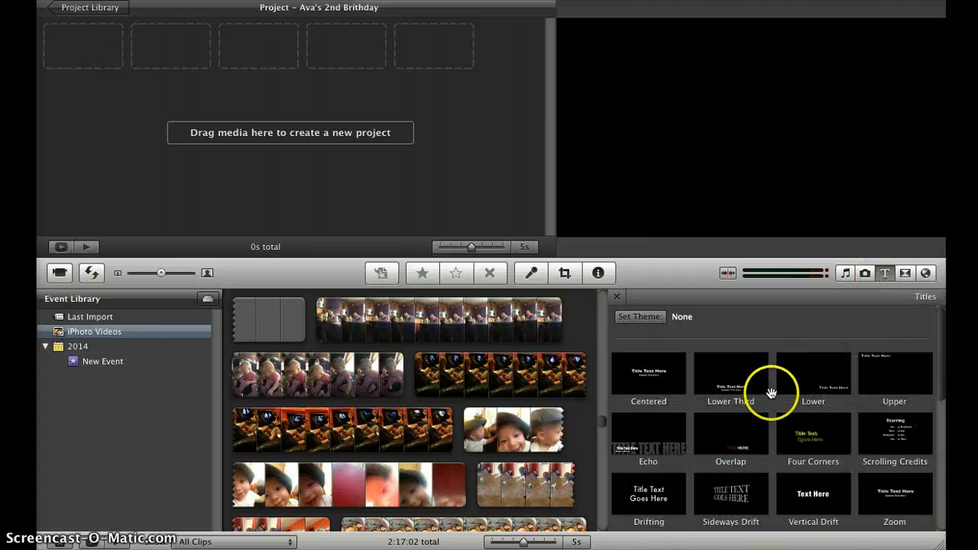
pyautogui.scroll(-3, 771, 392)
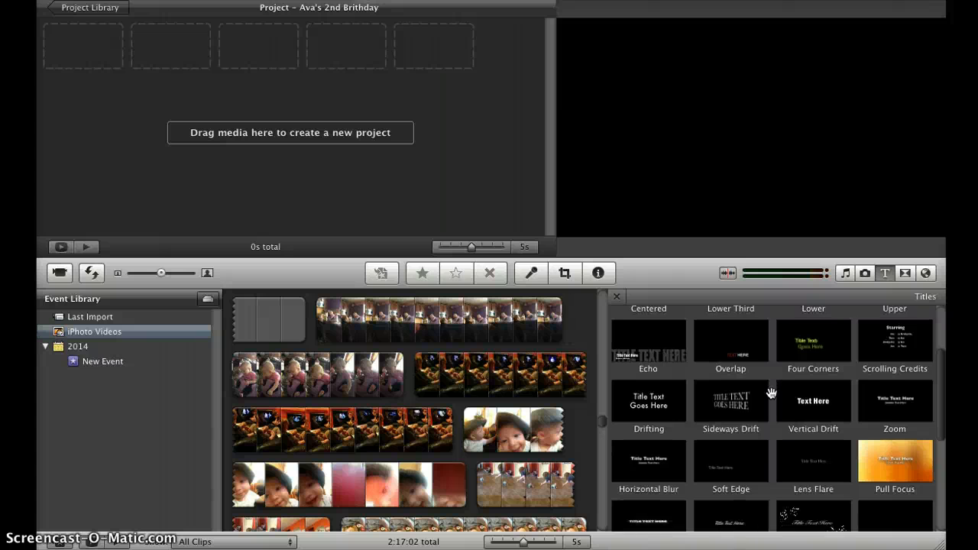
pyautogui.scroll(-5, 771, 393)
pyautogui.click(735, 434)
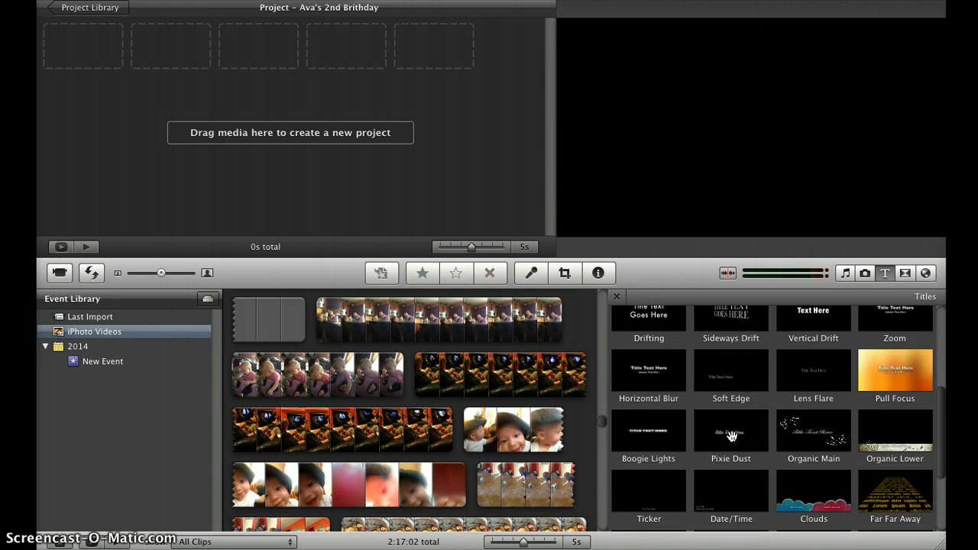
pyautogui.moveTo(732, 436); pyautogui.dragTo(102, 61)
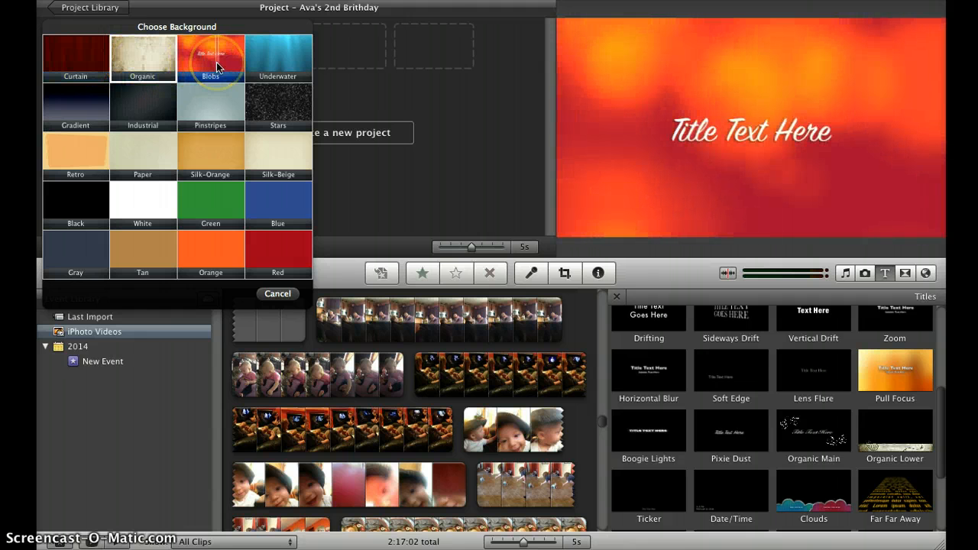
pyautogui.click(217, 63)
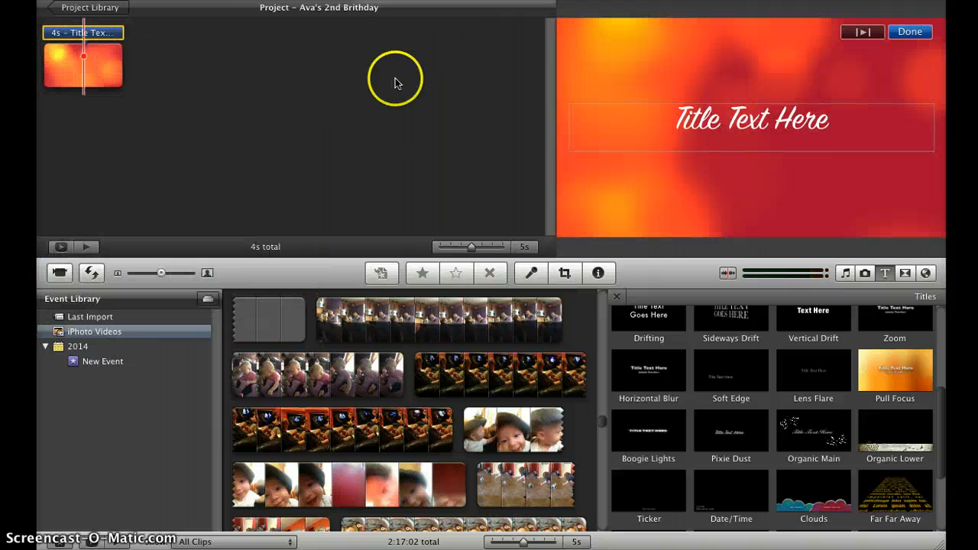
# - Replace the title's placeholder text with "Happy Birthday" followed by the child's first name, and preview the title
pyautogui.click(716, 134)
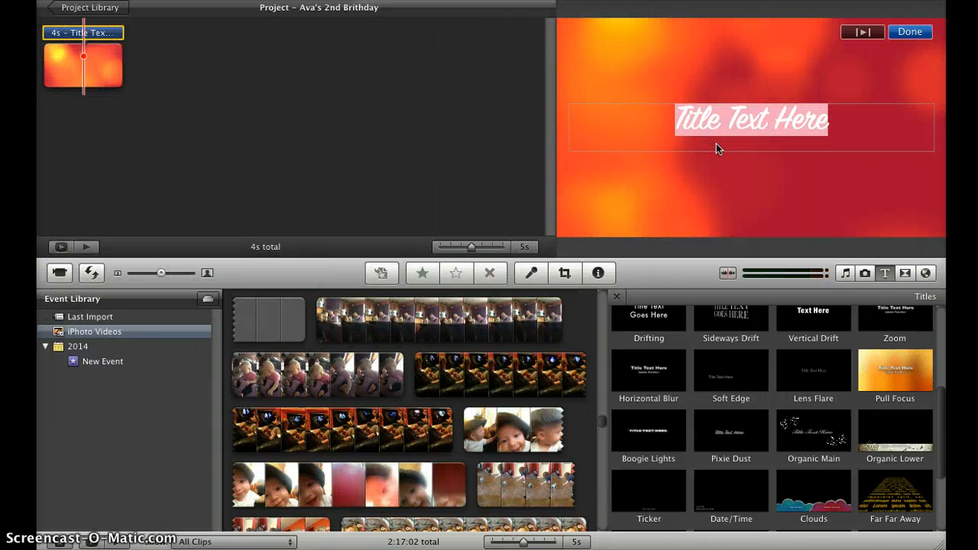
pyautogui.write('Hap')
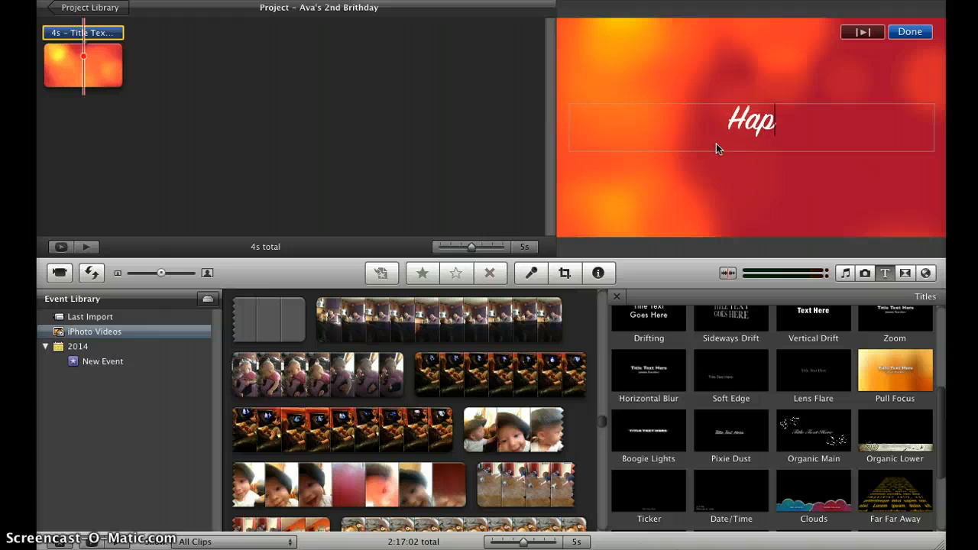
pyautogui.write('py Birthday Ava')
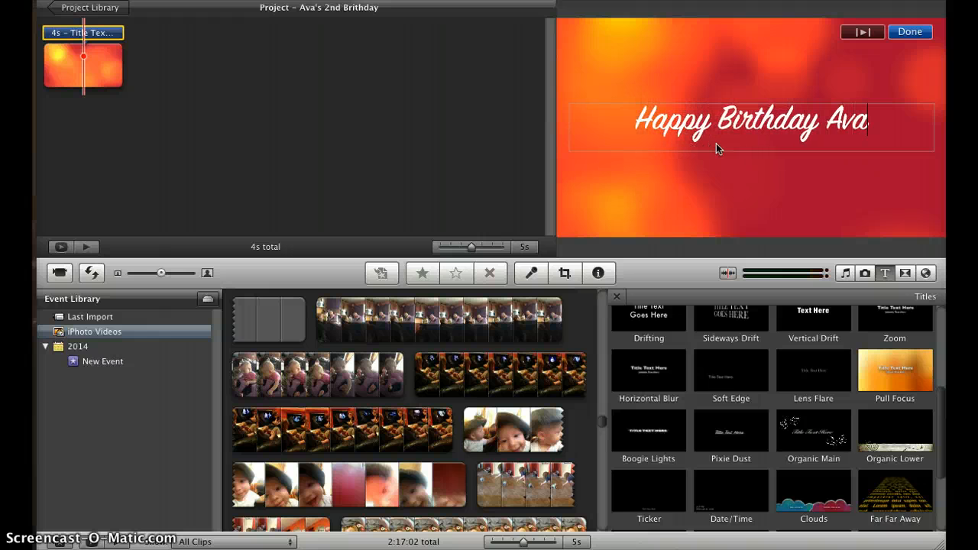
pyautogui.click(909, 34)
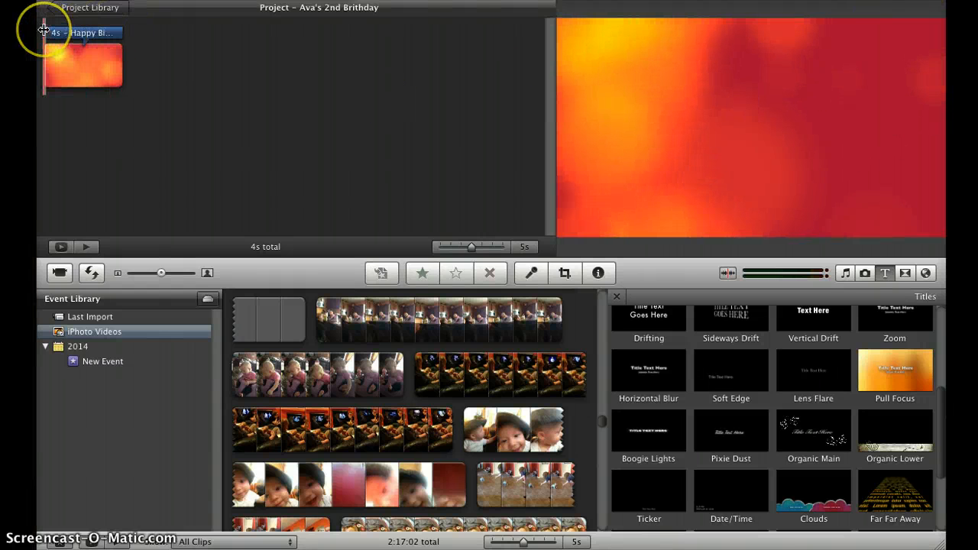
pyautogui.press('space')
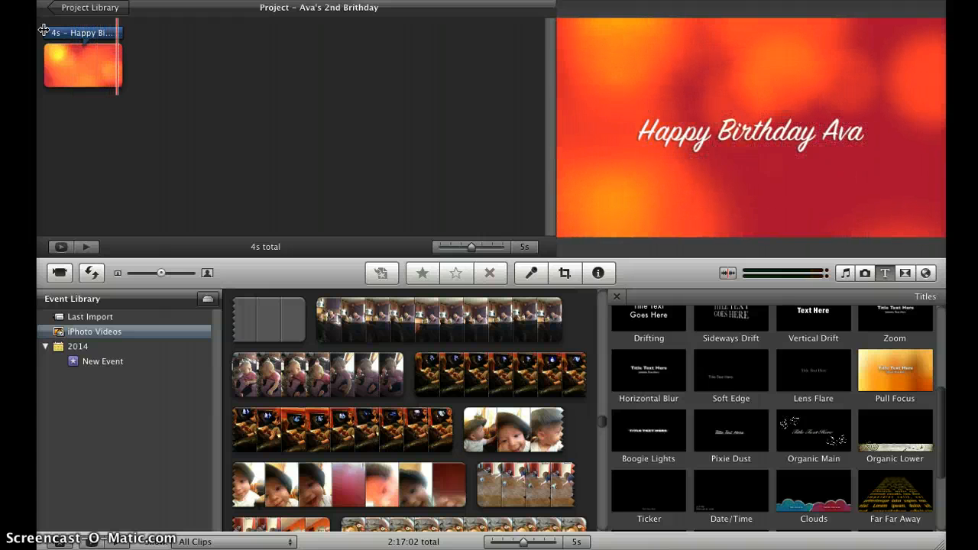
pyautogui.click(188, 120)
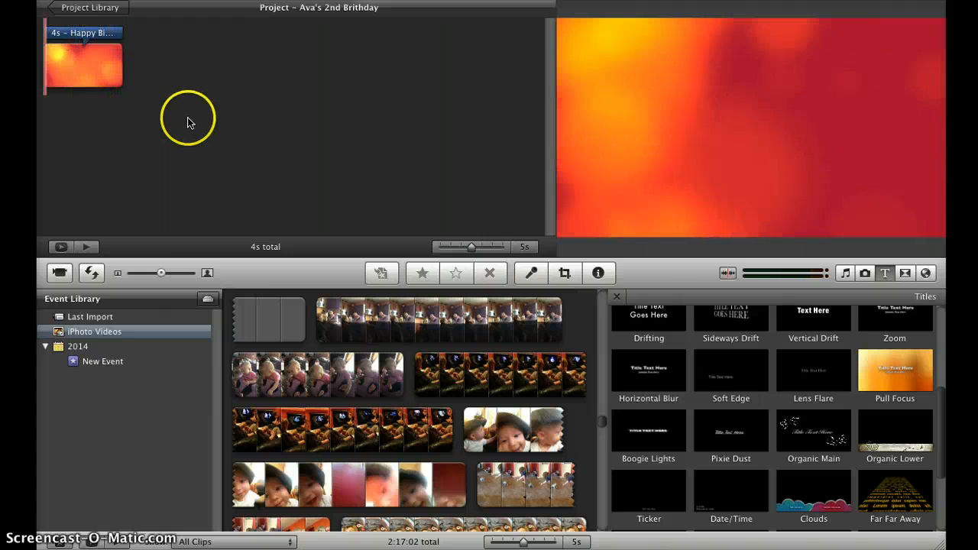
# - Add a section of about 10.6 s from the 45-second kitchen clip after the title, and play the project from its start
pyautogui.click(479, 358)
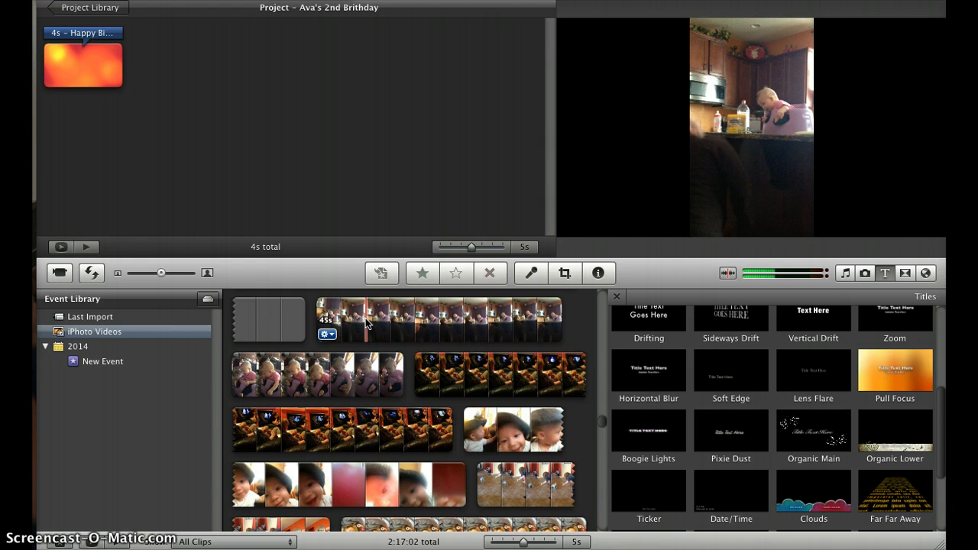
pyautogui.click(356, 317)
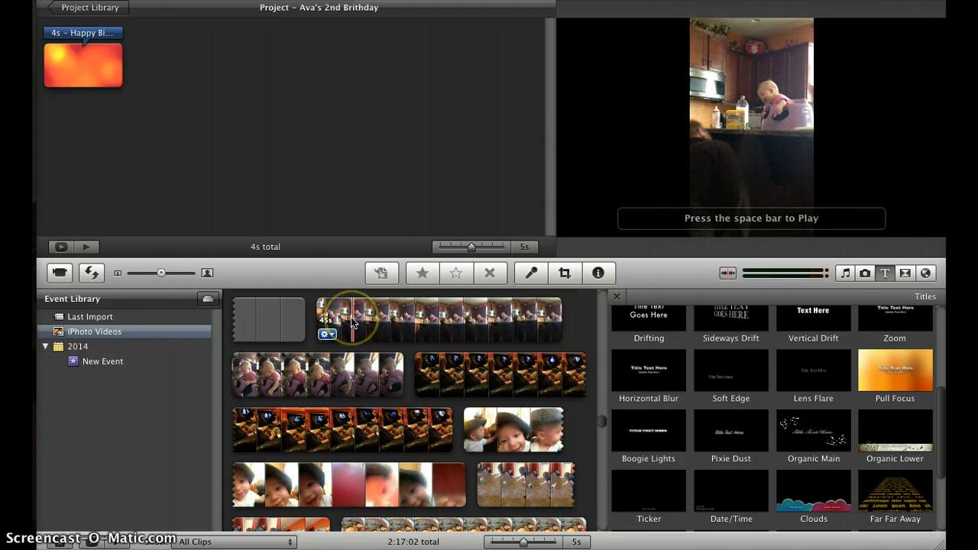
pyautogui.click(353, 317)
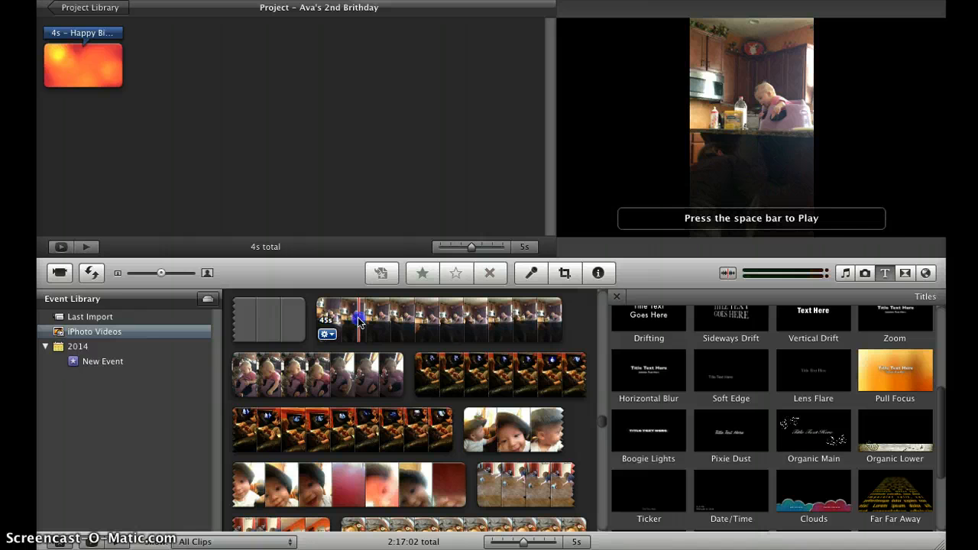
pyautogui.moveTo(375, 321); pyautogui.dragTo(418, 321)
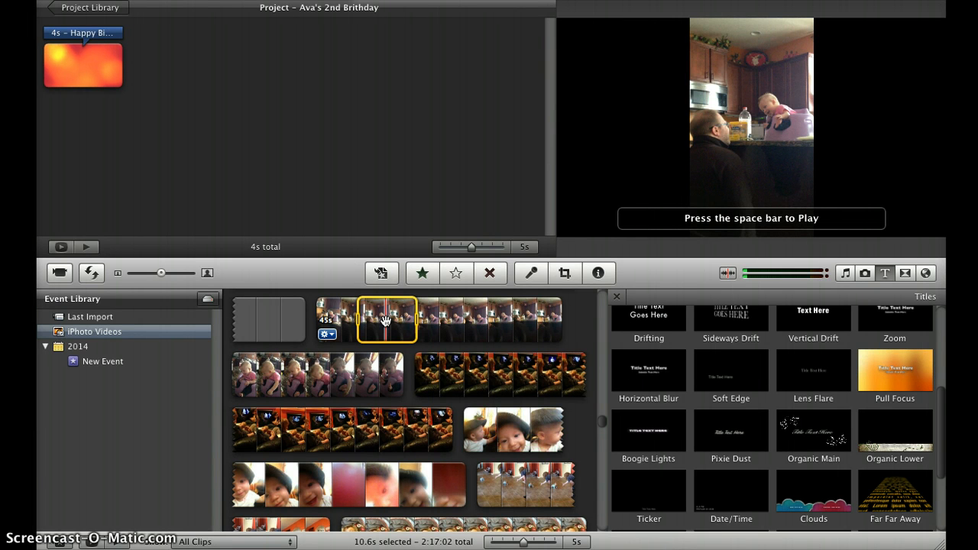
pyautogui.moveTo(386, 321); pyautogui.dragTo(176, 72)
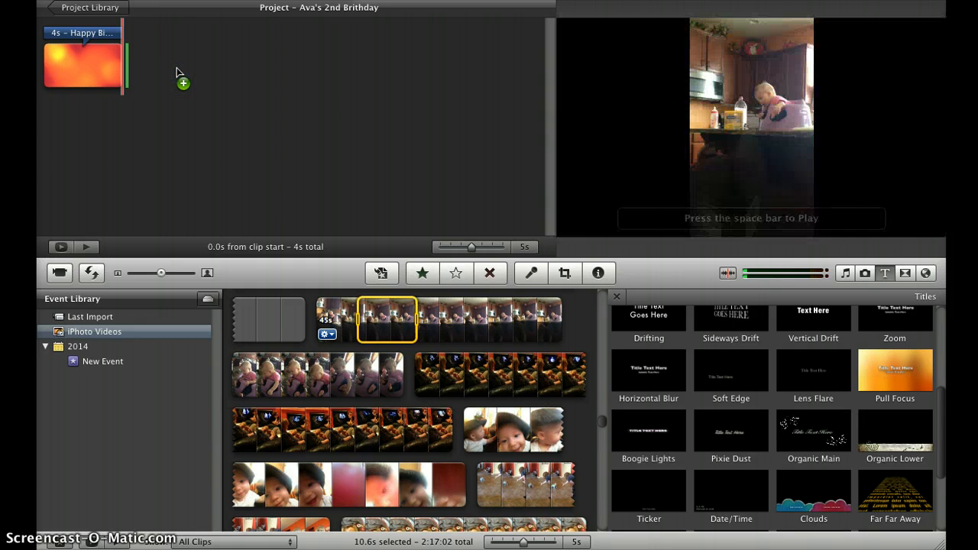
pyautogui.click(176, 72)
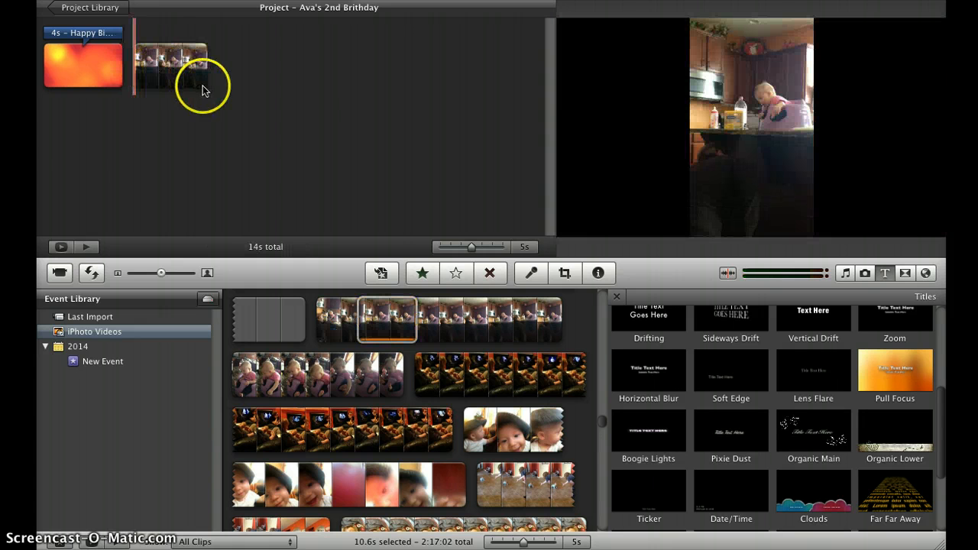
pyautogui.click(43, 30)
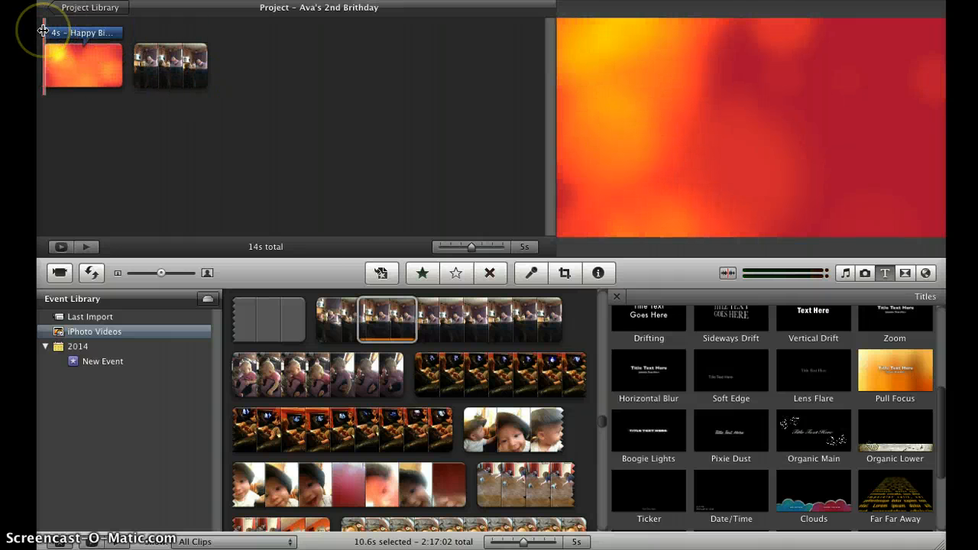
pyautogui.press('space')
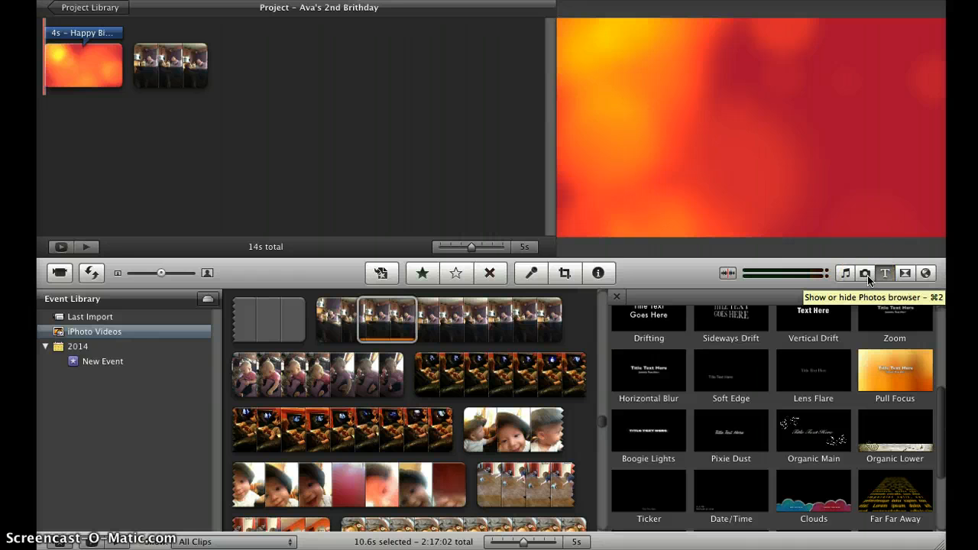
# - Add photo IMG_0854 from the child's gift album to the project after the kitchen clip
pyautogui.click(866, 273)
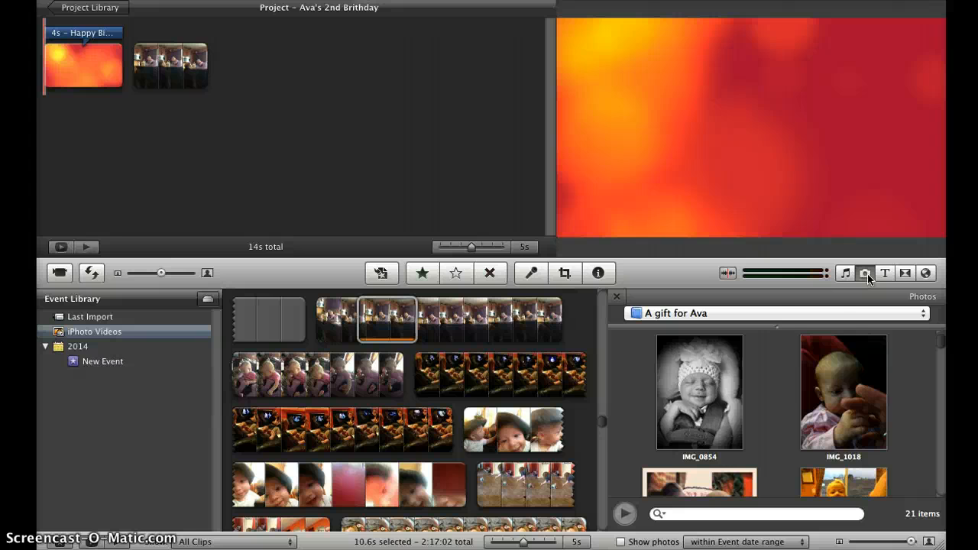
pyautogui.click(781, 319)
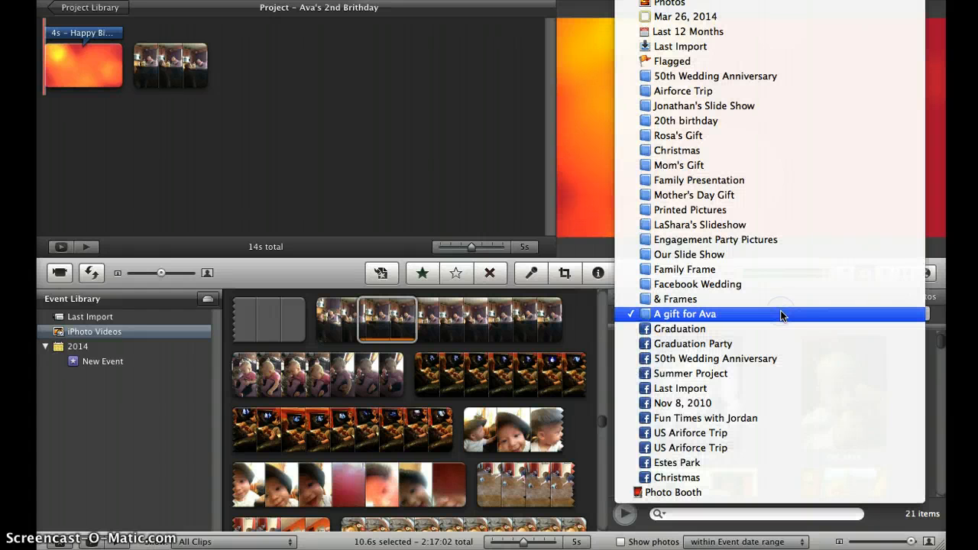
pyautogui.click(766, 313)
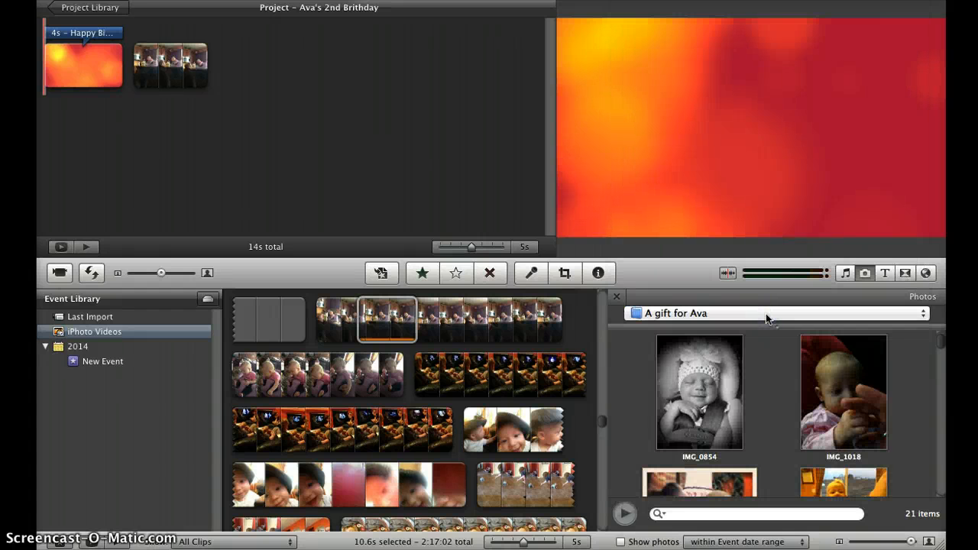
pyautogui.scroll(-2, 766, 372)
pyautogui.scroll(1, 766, 373)
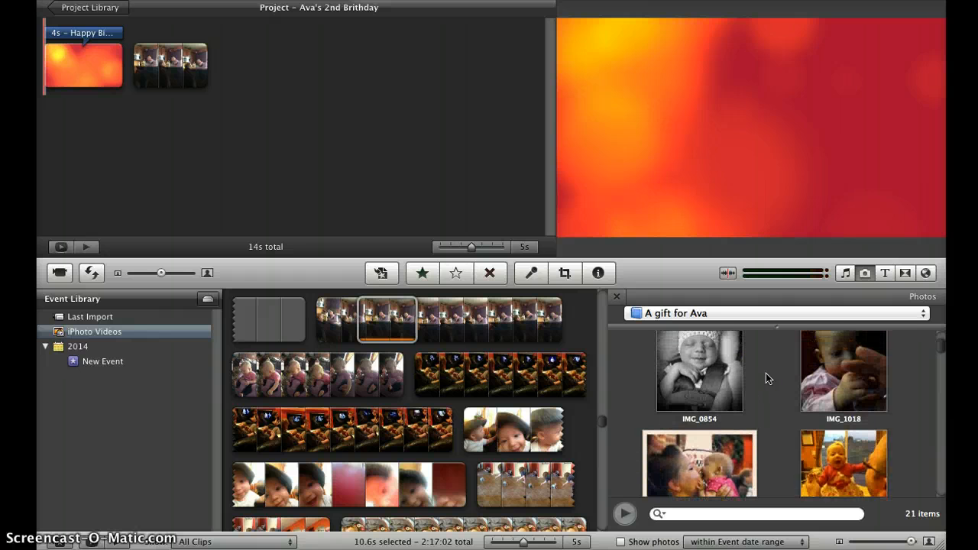
pyautogui.click(714, 372)
pyautogui.moveTo(713, 372); pyautogui.dragTo(769, 392)
# - Add photos IMG_1370 and IMG_2565 from the same album to the end of the project
pyautogui.scroll(-5, 768, 393)
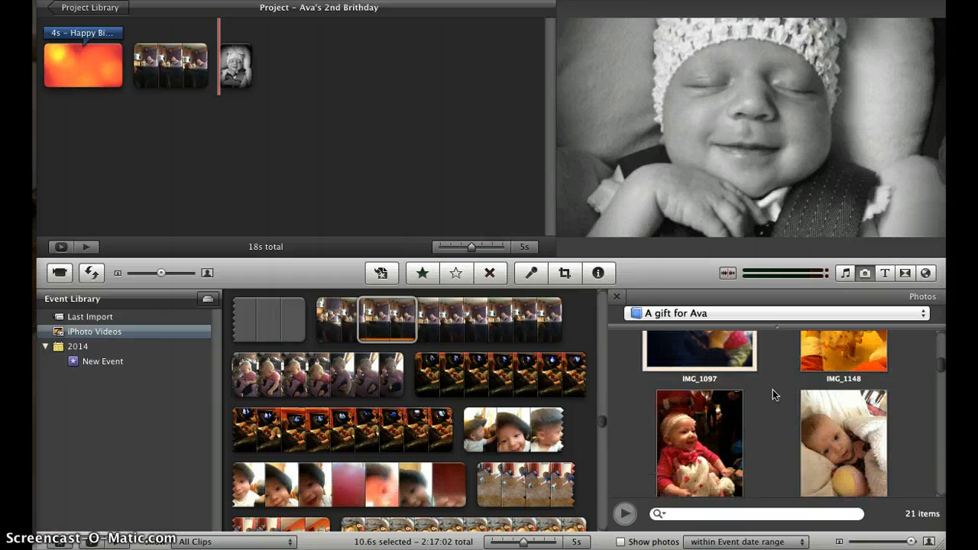
pyautogui.scroll(-5, 772, 394)
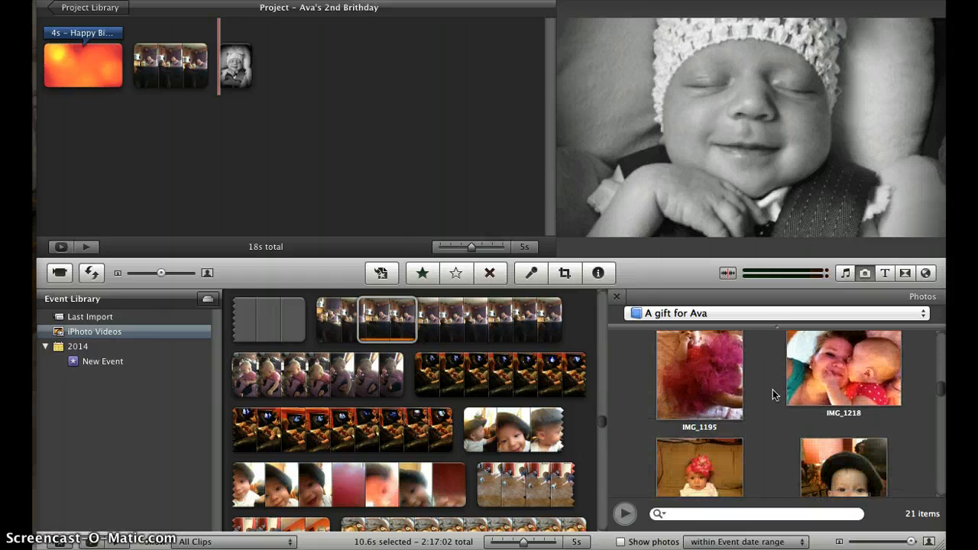
pyautogui.scroll(-5, 773, 394)
pyautogui.moveTo(695, 369); pyautogui.dragTo(376, 106)
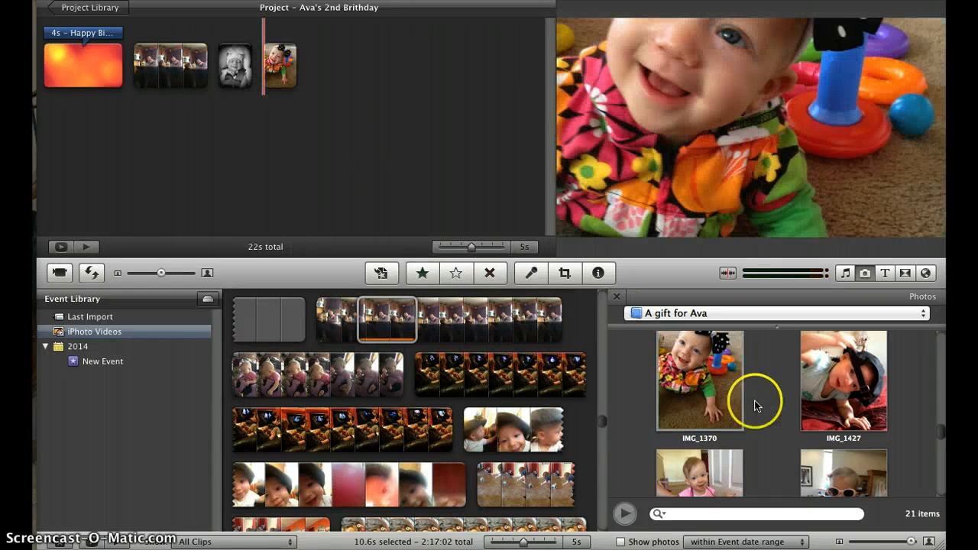
pyautogui.scroll(-10, 781, 418)
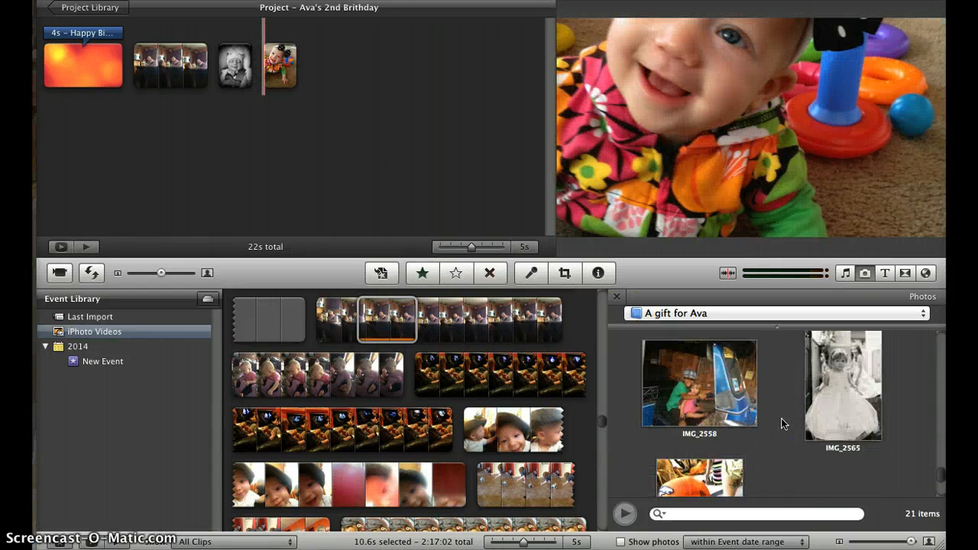
pyautogui.moveTo(833, 395); pyautogui.dragTo(389, 116)
# - Move the Ken Burns start and end frames of the colour baby photo up over the baby's face, and preview the motion
pyautogui.moveTo(236, 65); pyautogui.dragTo(278, 70)
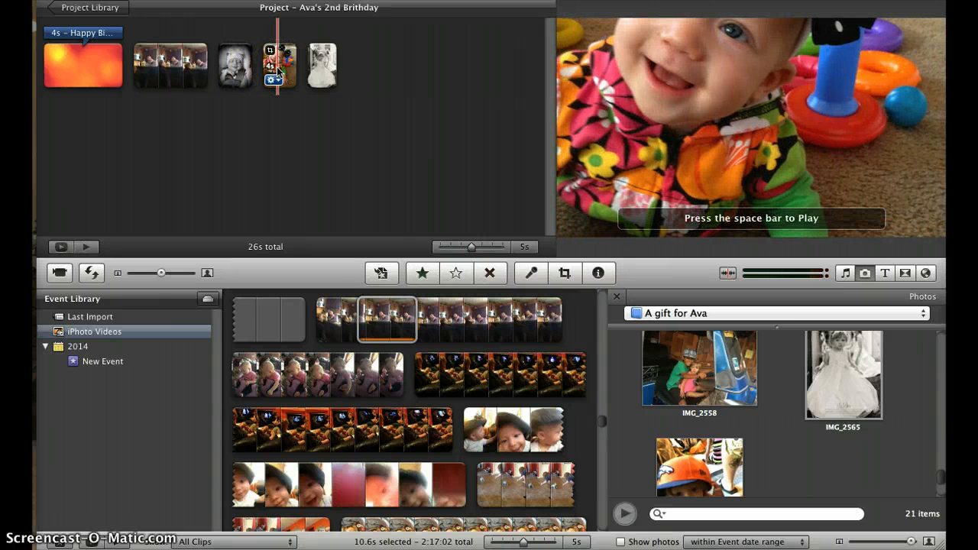
pyautogui.click(273, 79)
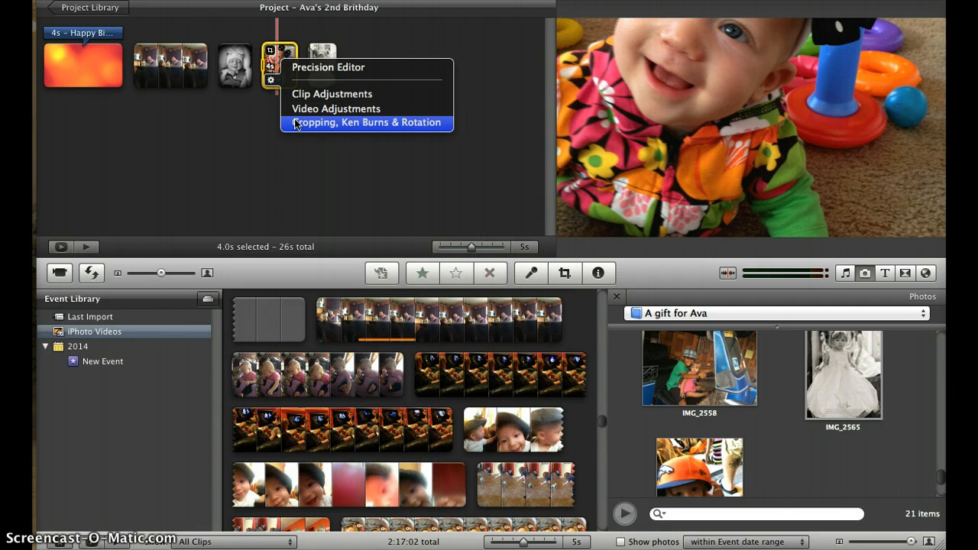
pyautogui.click(297, 124)
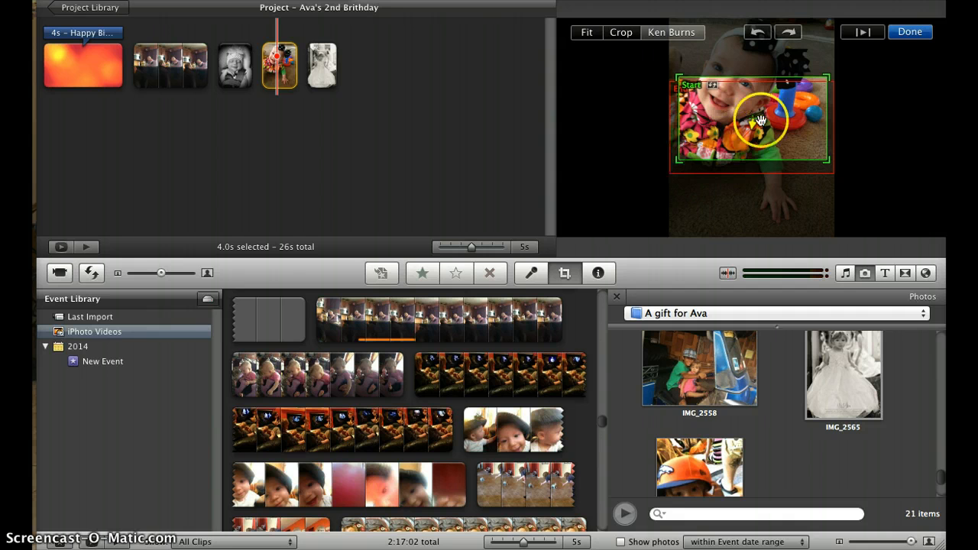
pyautogui.moveTo(761, 119); pyautogui.dragTo(759, 71)
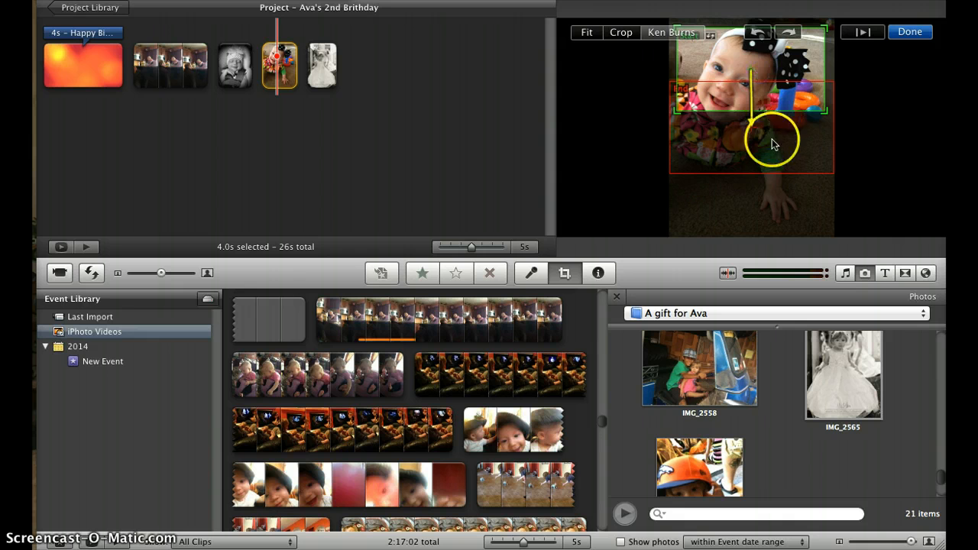
pyautogui.moveTo(772, 148); pyautogui.dragTo(769, 104)
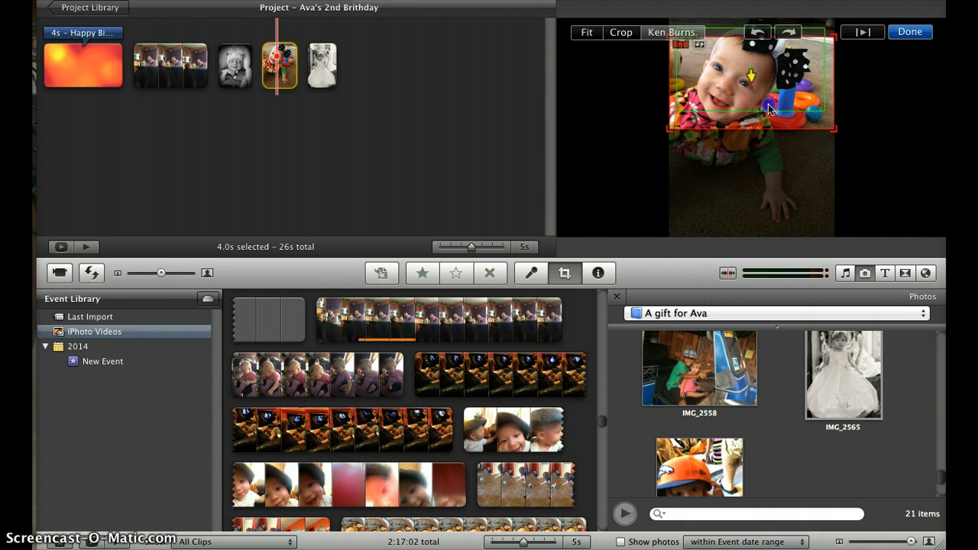
pyautogui.click(866, 33)
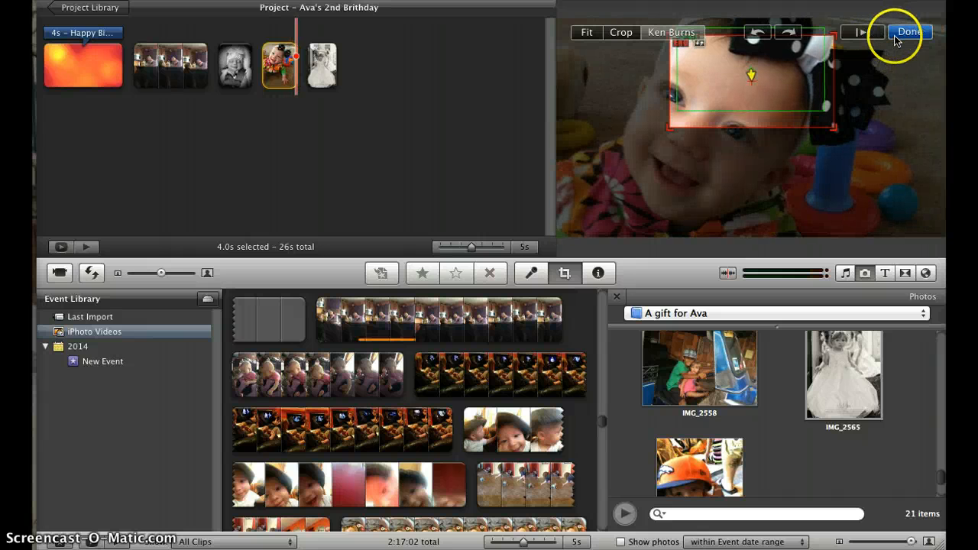
pyautogui.click(896, 34)
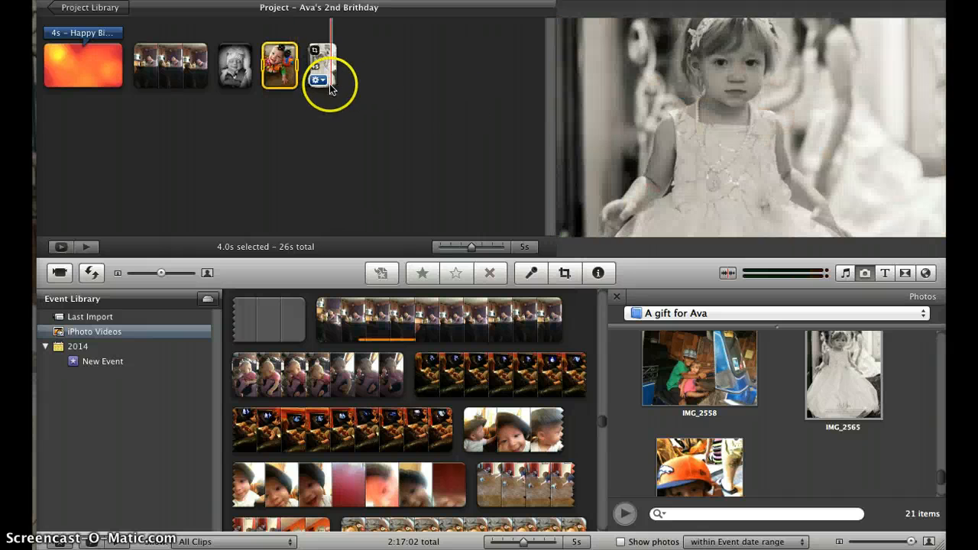
# - Move the Ken Burns start frame of the white-dress photo up to include the girl's head, shrink the end frame around her face, and preview it
pyautogui.click(322, 81)
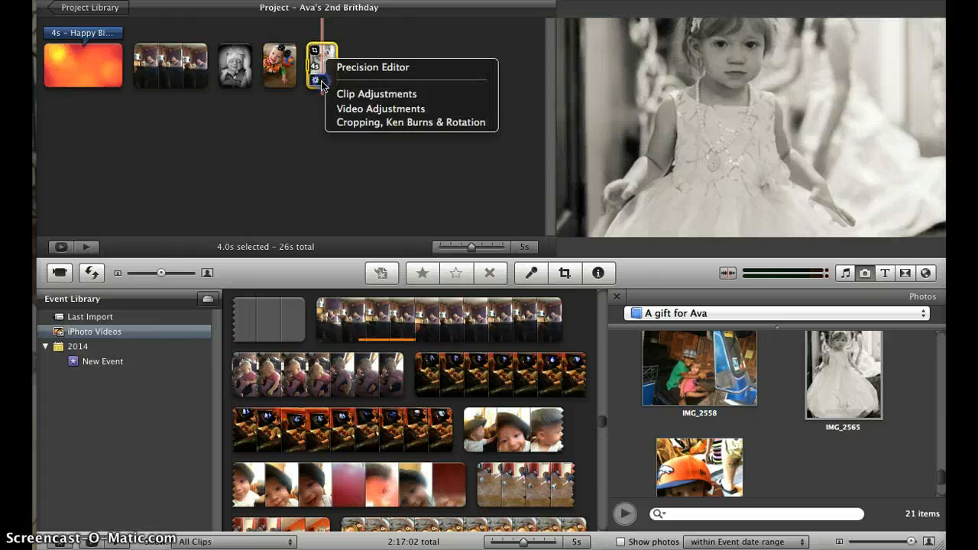
pyautogui.click(342, 126)
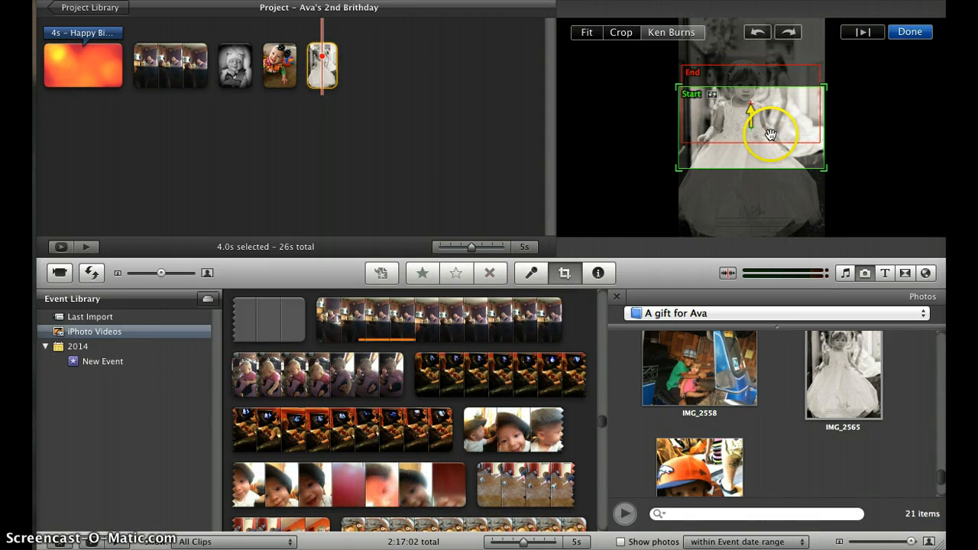
pyautogui.moveTo(771, 133); pyautogui.dragTo(769, 110)
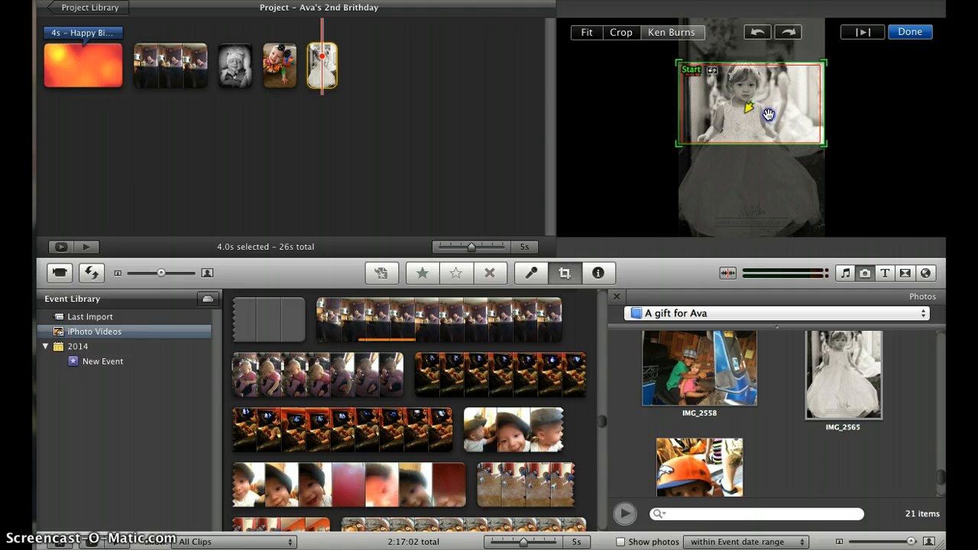
pyautogui.click(769, 113)
pyautogui.moveTo(820, 143); pyautogui.dragTo(725, 90)
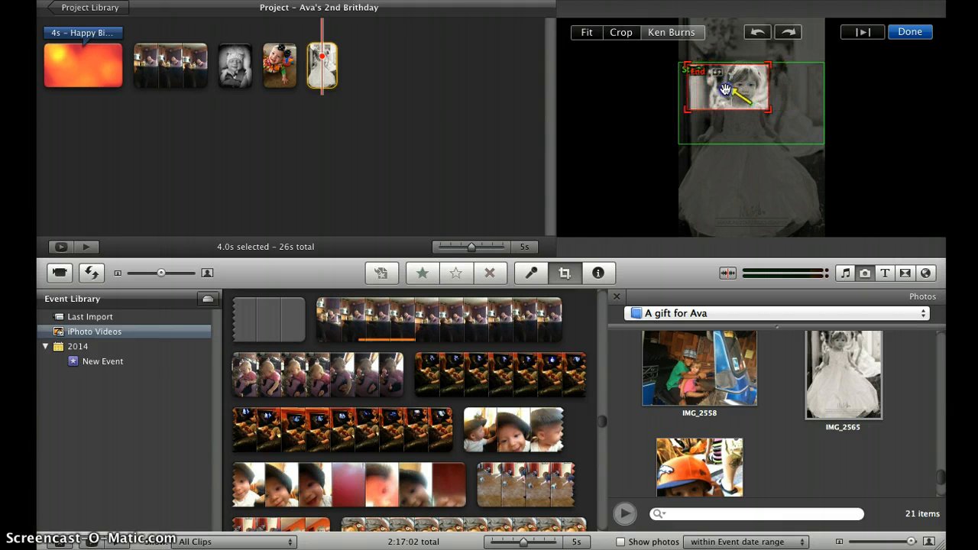
pyautogui.click(907, 32)
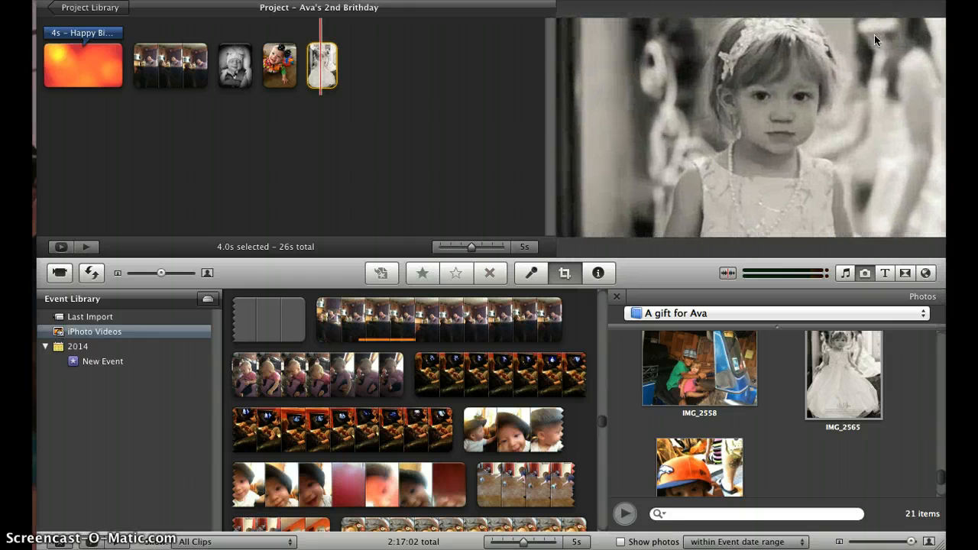
pyautogui.click(901, 36)
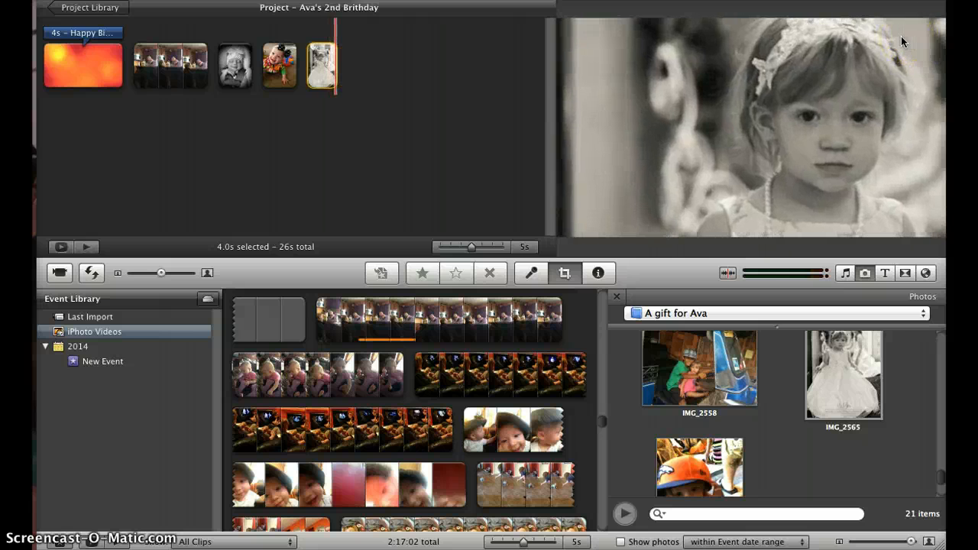
pyautogui.click(907, 32)
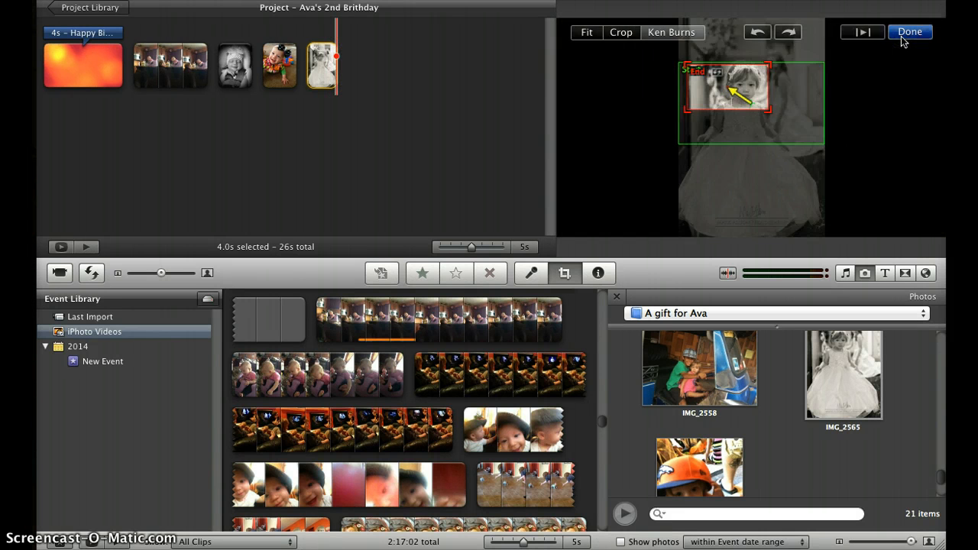
pyautogui.click(412, 137)
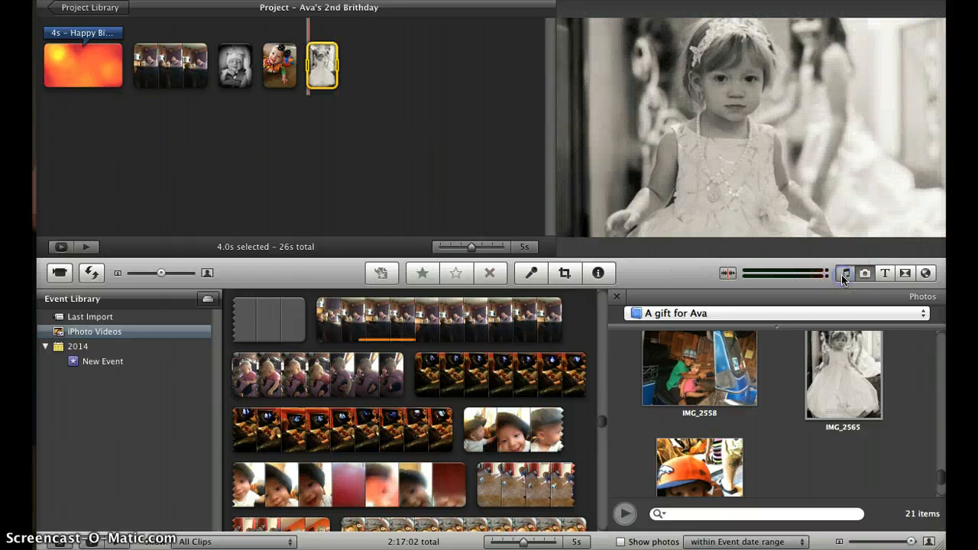
# - Search the iTunes music for "baby", add "A Baby Just Like You" as the project's background music, and play from the start
pyautogui.click(844, 275)
pyautogui.click(711, 513)
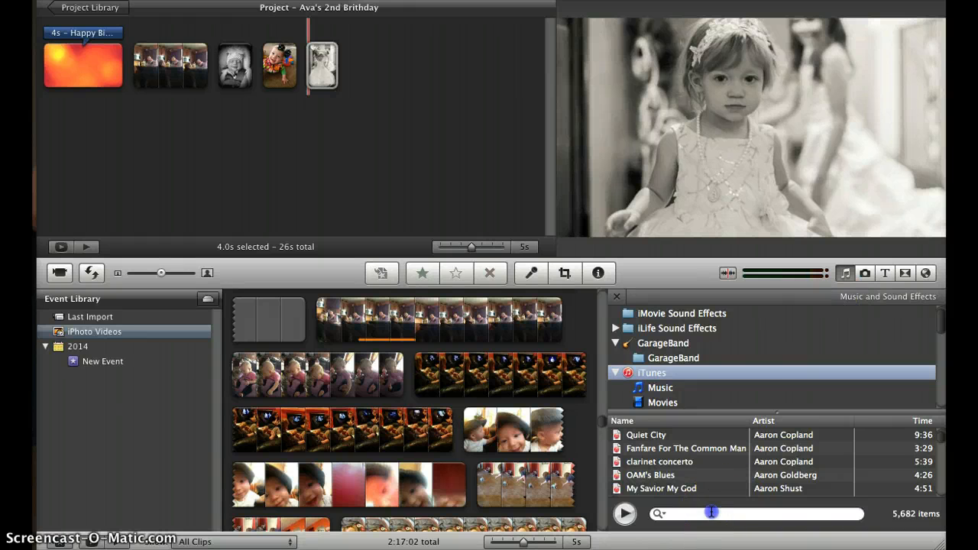
pyautogui.write('baby')
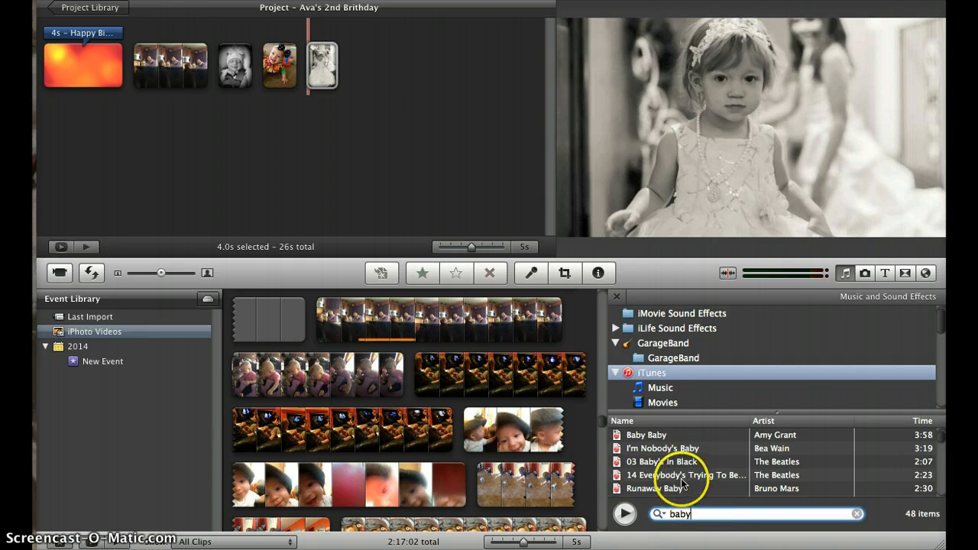
pyautogui.scroll(-5, 677, 472)
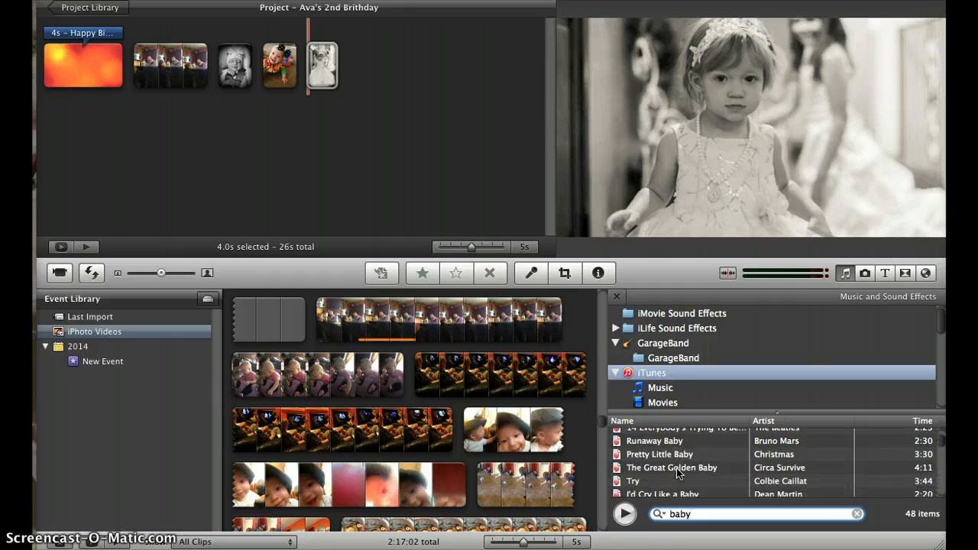
pyautogui.scroll(-2, 677, 472)
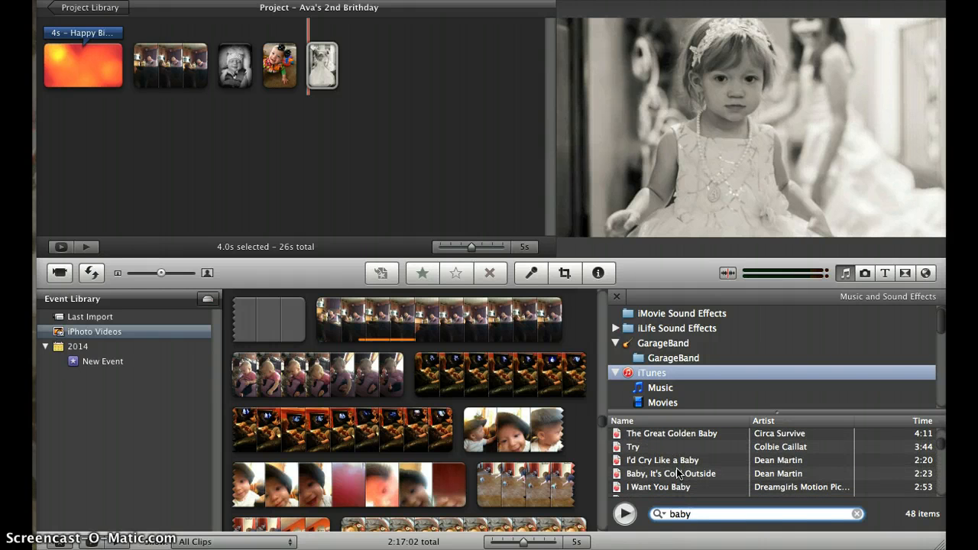
pyautogui.scroll(-4, 677, 472)
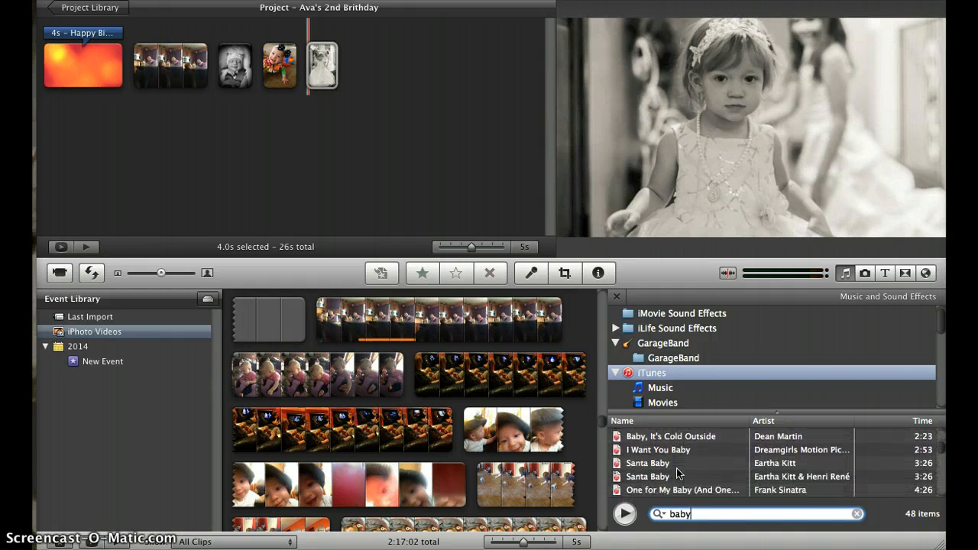
pyautogui.scroll(-3, 676, 474)
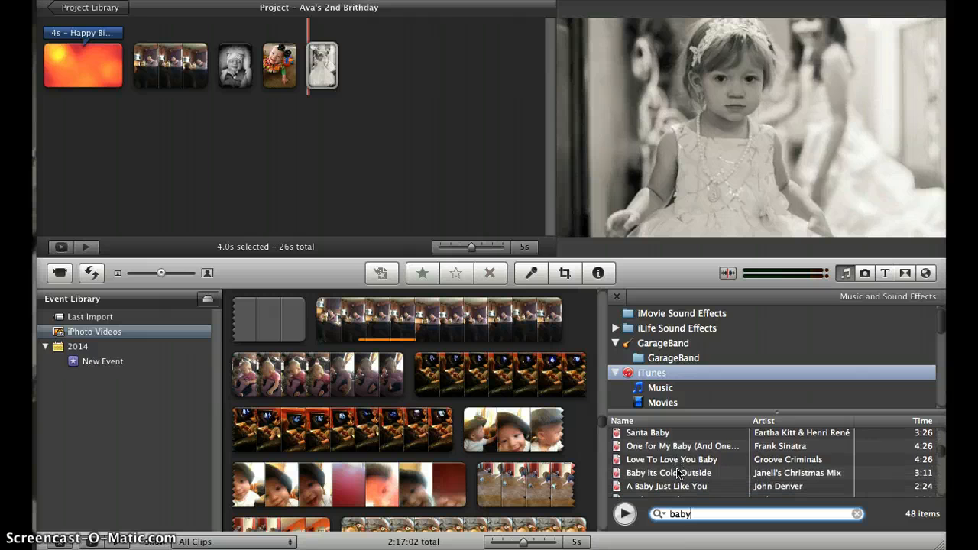
pyautogui.scroll(-2, 676, 472)
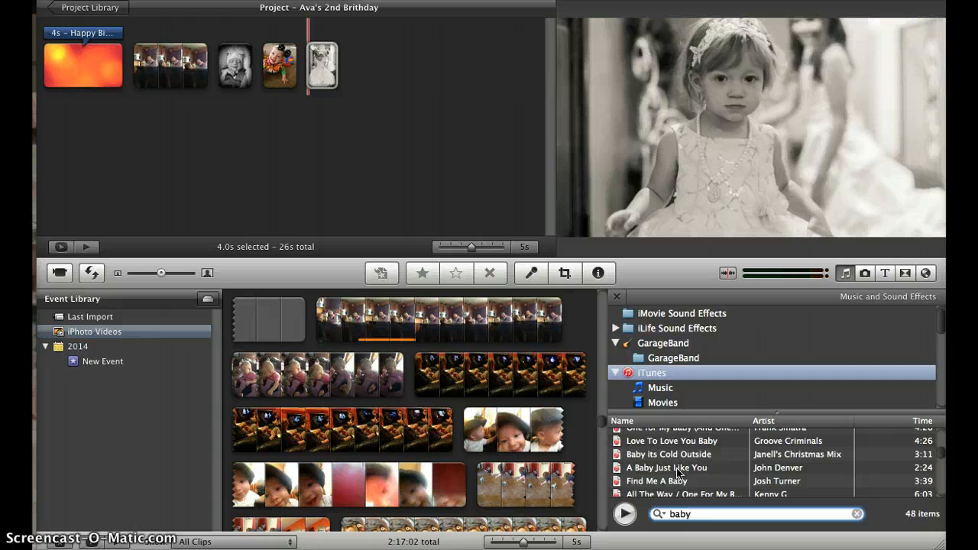
pyautogui.moveTo(677, 472); pyautogui.dragTo(347, 143)
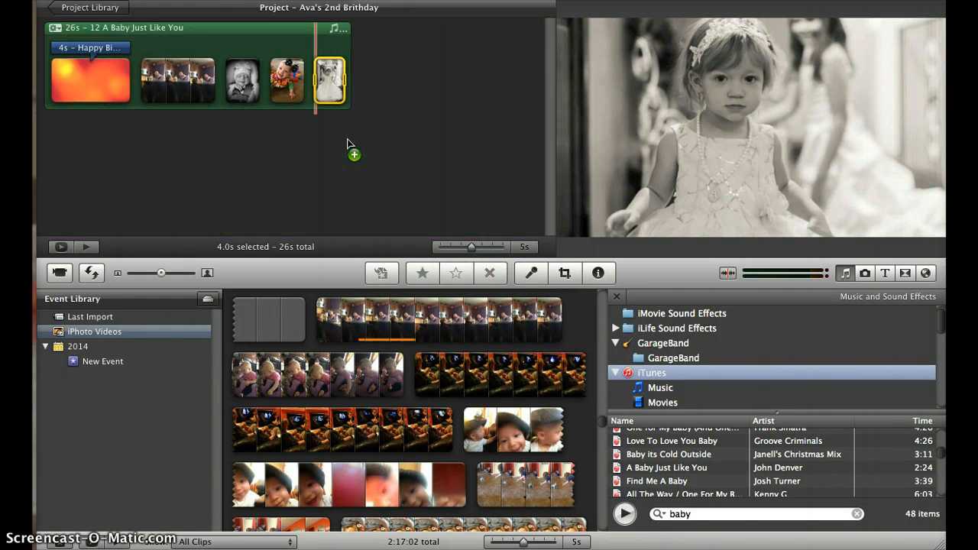
pyautogui.click(51, 43)
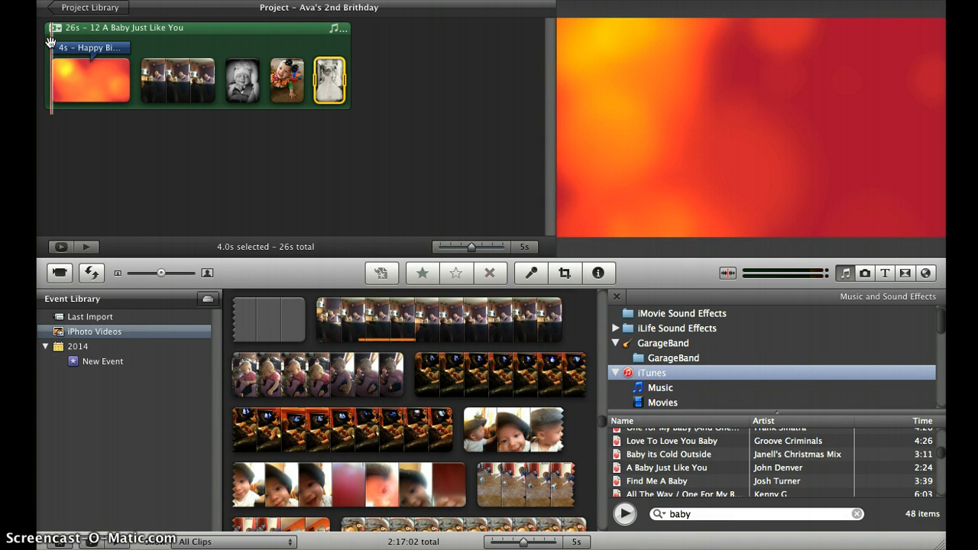
pyautogui.press('space')
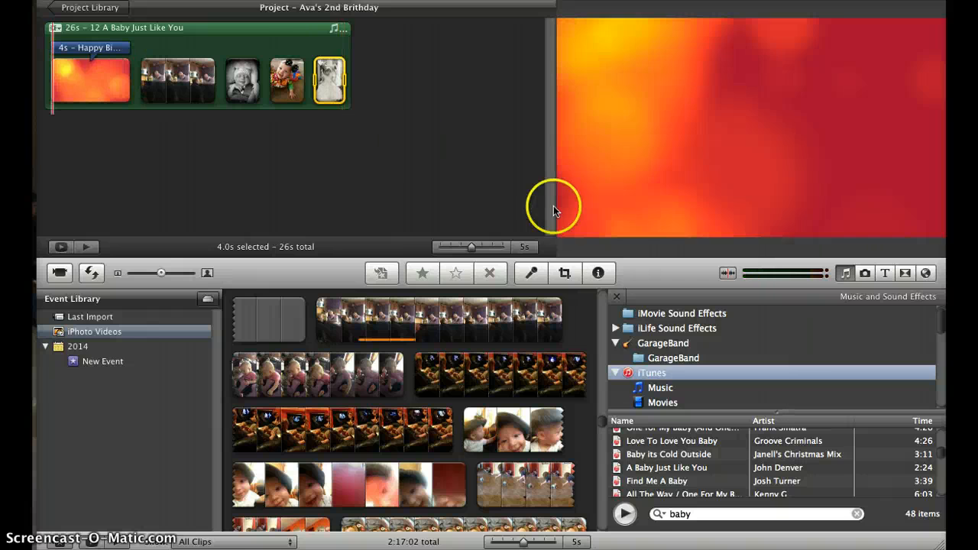
# - Add a Cross Dissolve transition between the first and second photos and a Cross Blur between the second and third photos
pyautogui.click(906, 273)
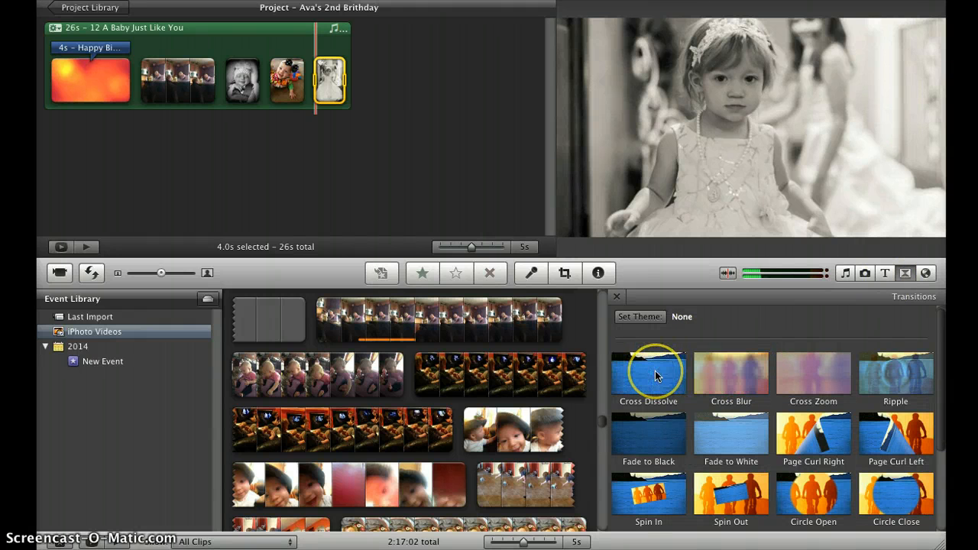
pyautogui.moveTo(655, 375); pyautogui.dragTo(288, 97)
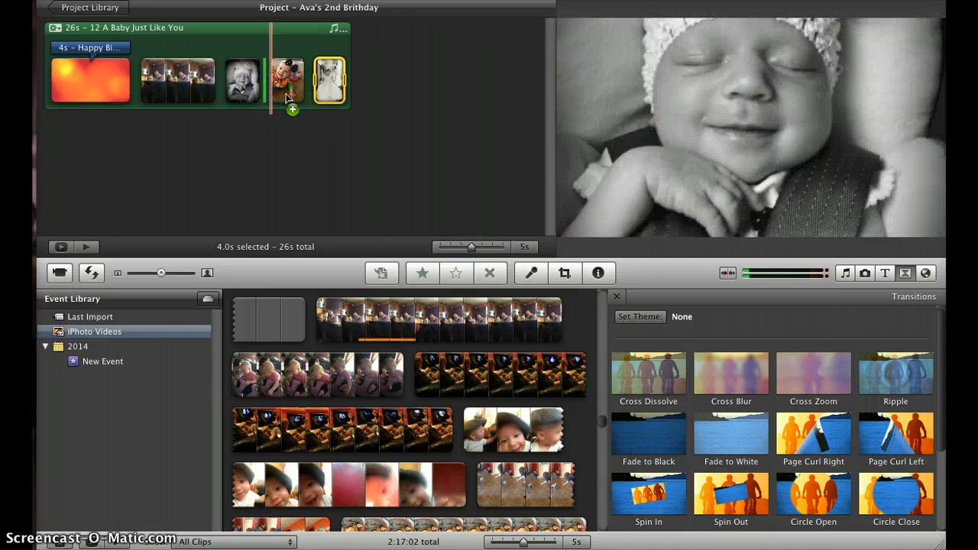
pyautogui.moveTo(646, 356); pyautogui.dragTo(324, 82)
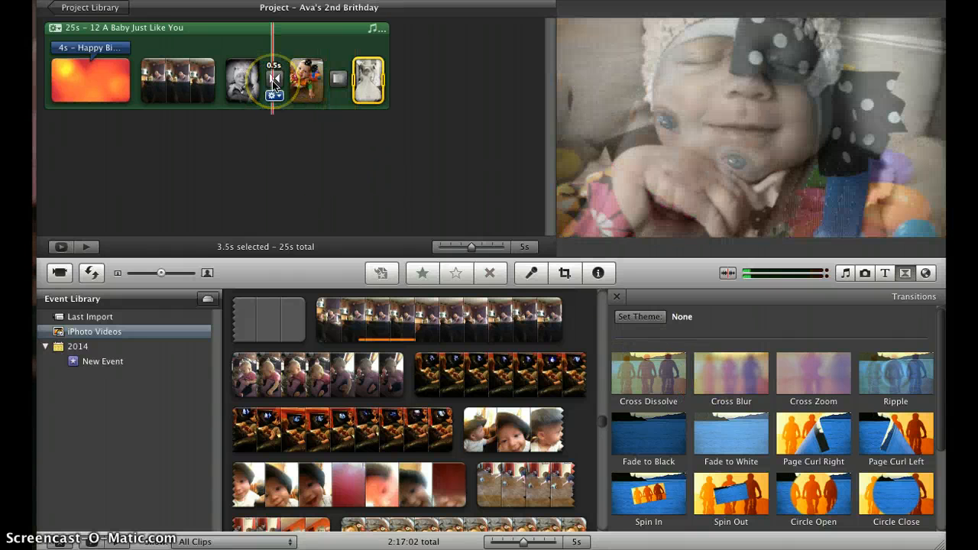
# - Set the Cross Dissolve transition's duration to 2.0 s, applied to all transitions, and check the Cross Blur's settings
pyautogui.click(273, 96)
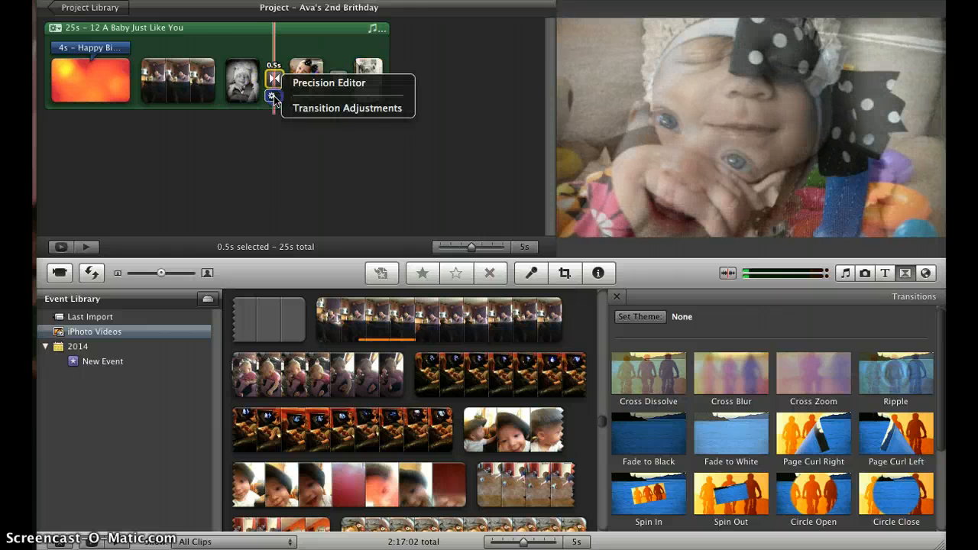
pyautogui.click(294, 111)
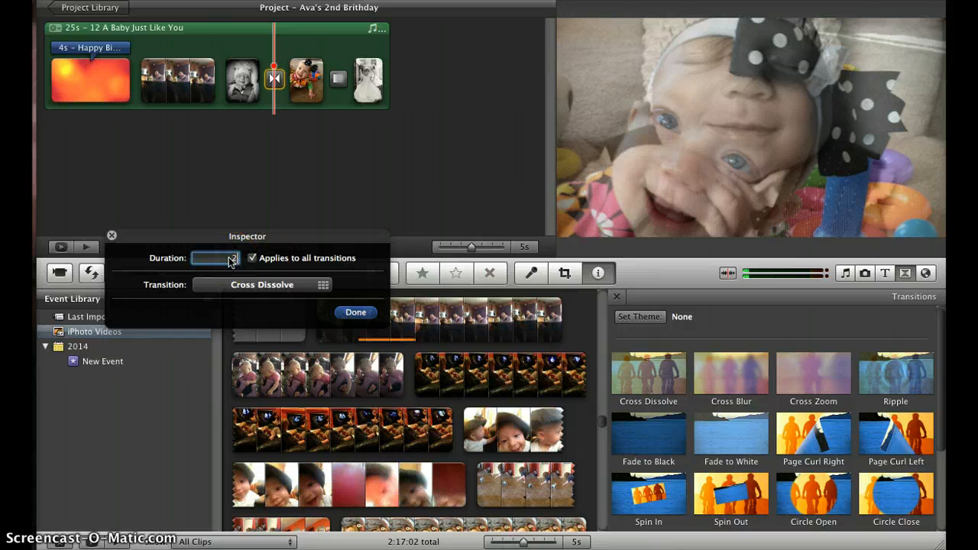
pyautogui.write('2.0s')
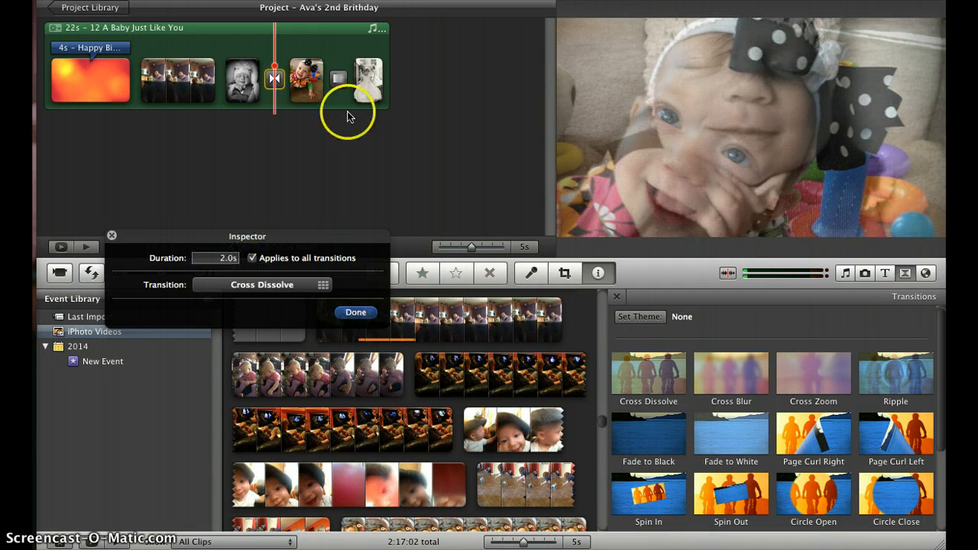
pyautogui.click(338, 79)
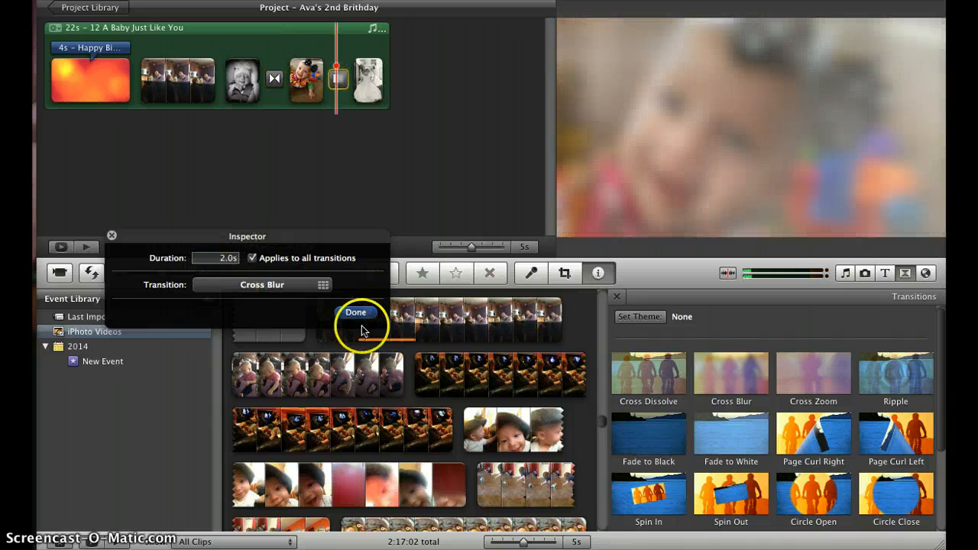
pyautogui.click(283, 147)
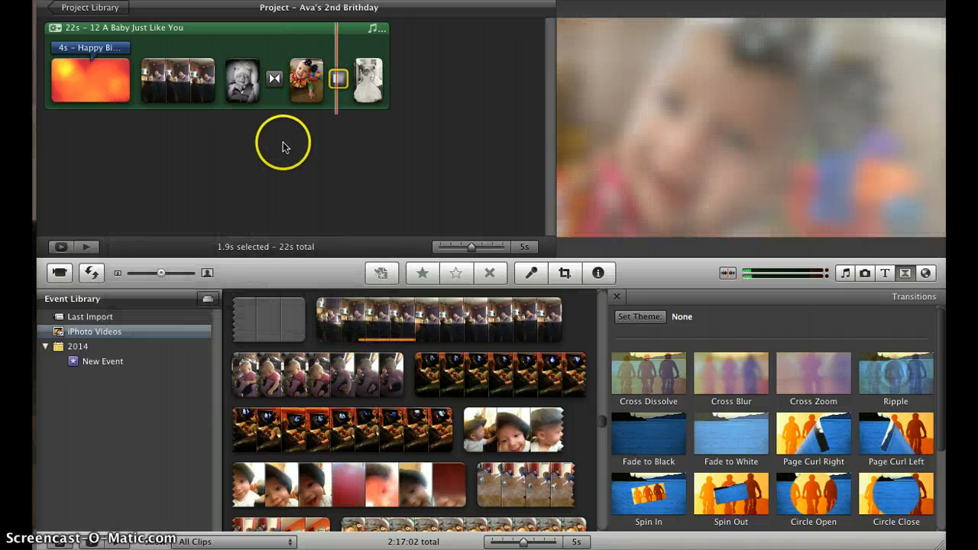
# - Set the duration of the colour baby photo between the two transitions to 2.0 s, and play the project from the first photo
pyautogui.click(302, 96)
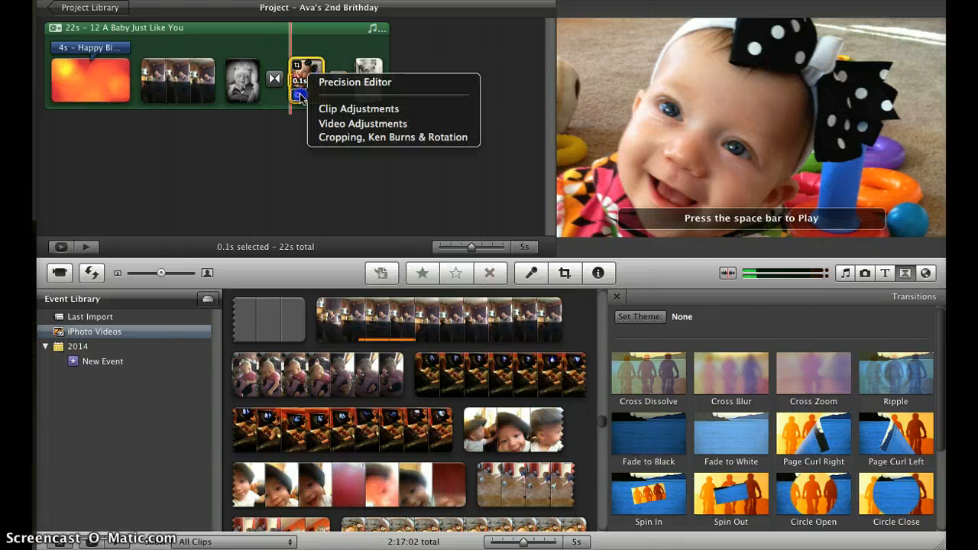
pyautogui.click(322, 111)
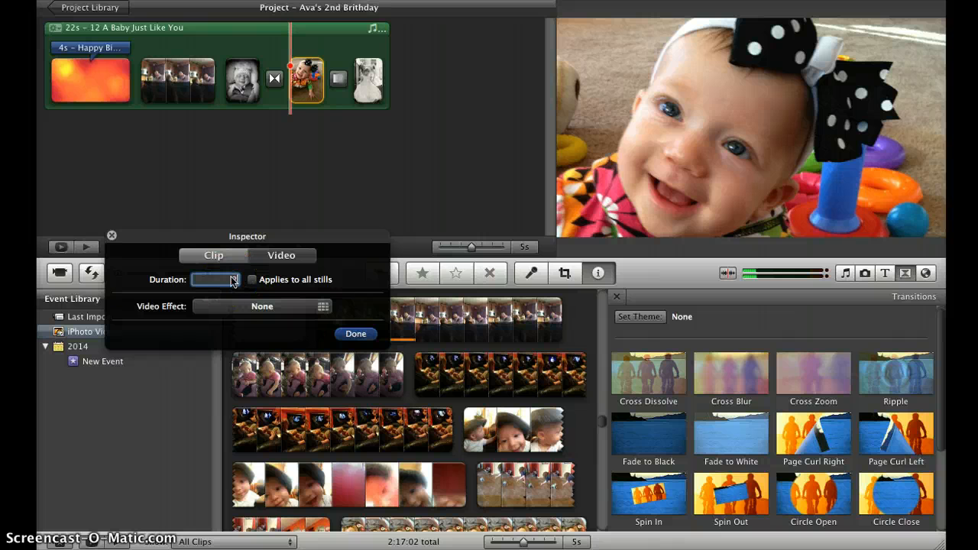
pyautogui.write('2.0s')
pyautogui.click(358, 335)
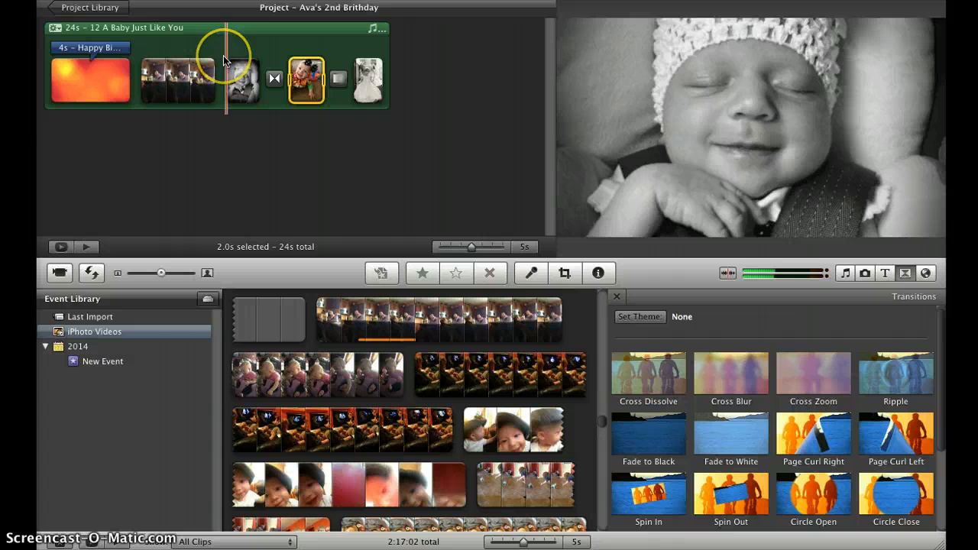
pyautogui.press('space')
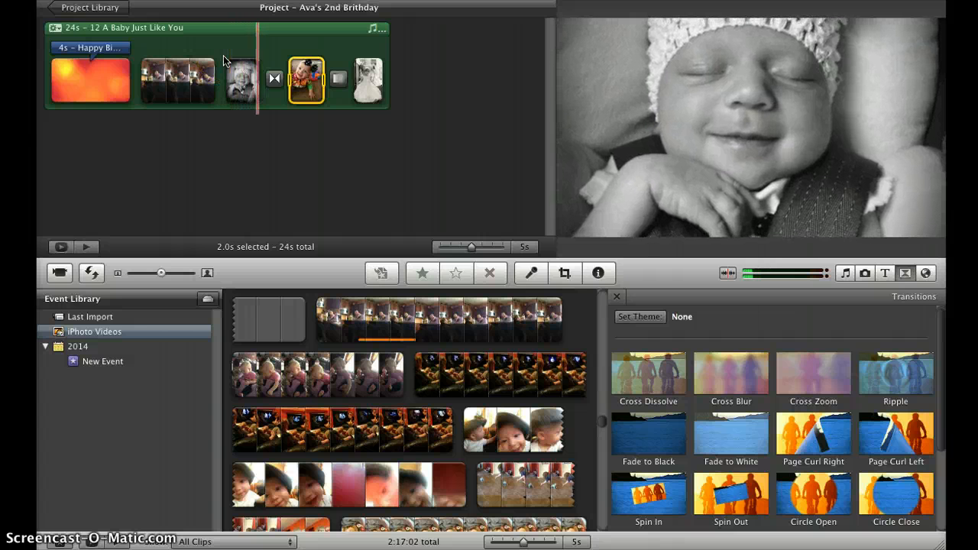